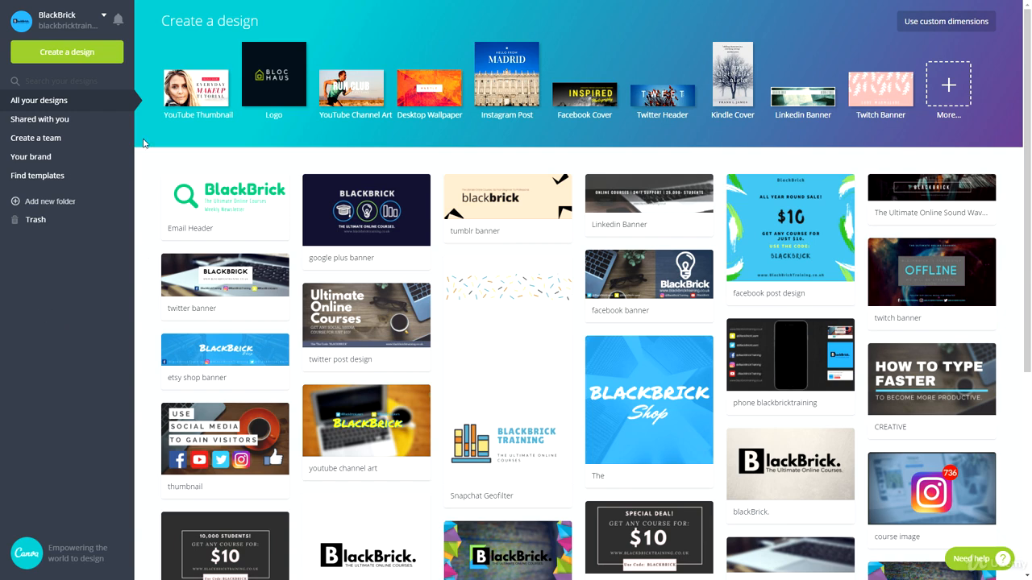
- Create a new Logo design from the Marketing Materials design types
drag(176, 20, 242, 18)
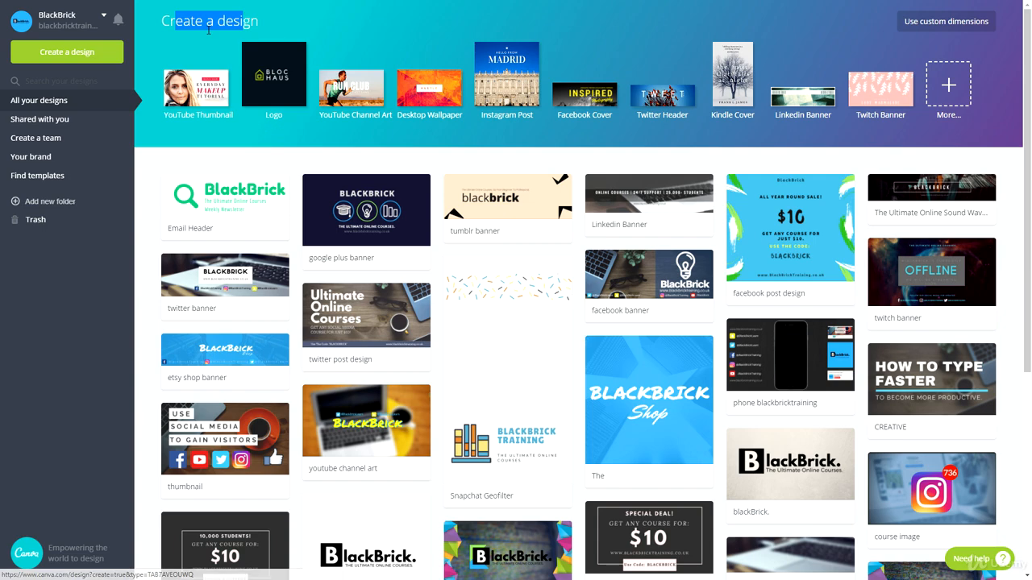
click(297, 130)
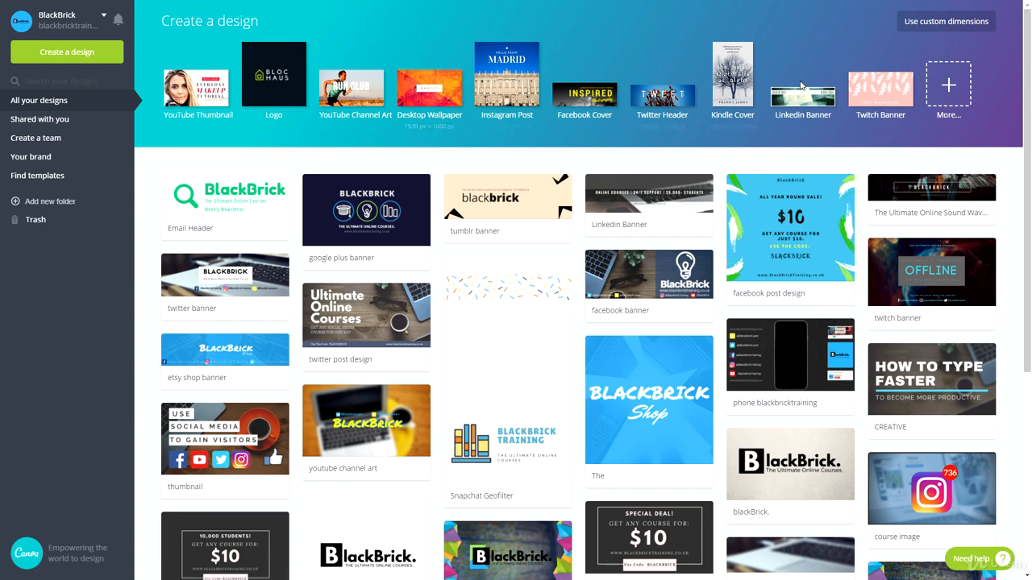
click(946, 73)
scroll(332, 150, down, 8)
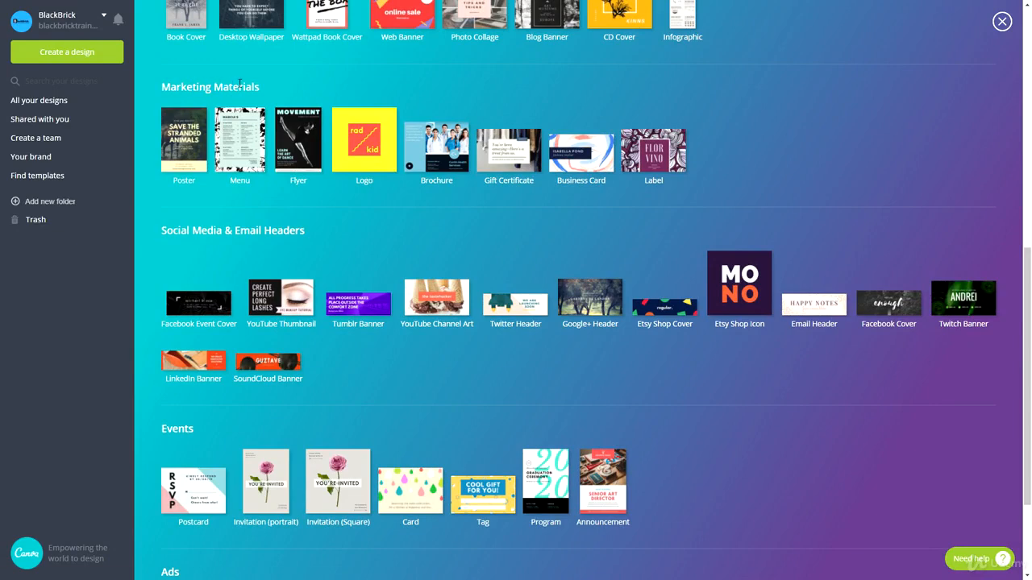
click(357, 152)
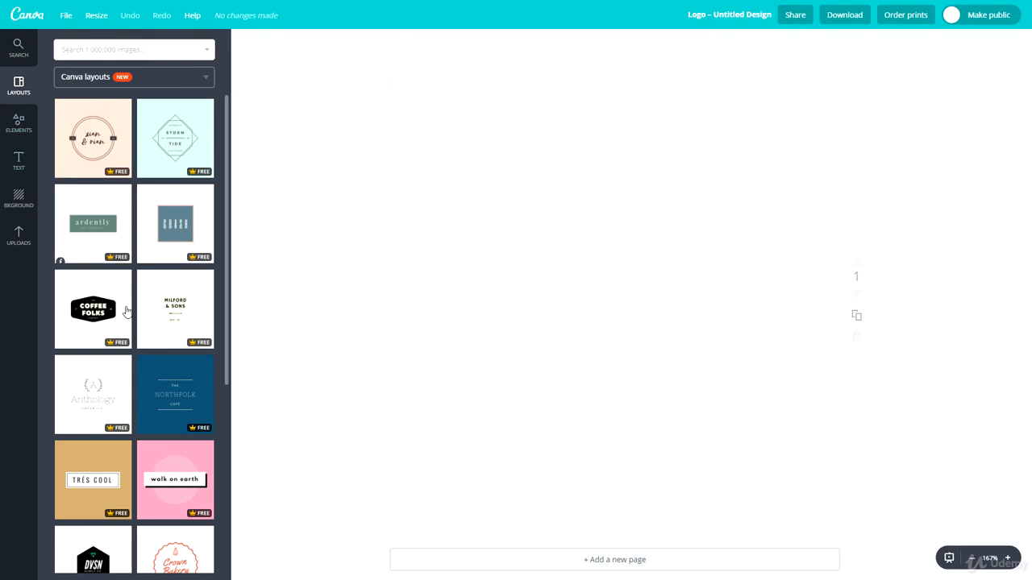
scroll(148, 270, down, 6)
scroll(149, 266, up, 5)
scroll(149, 267, up, 2)
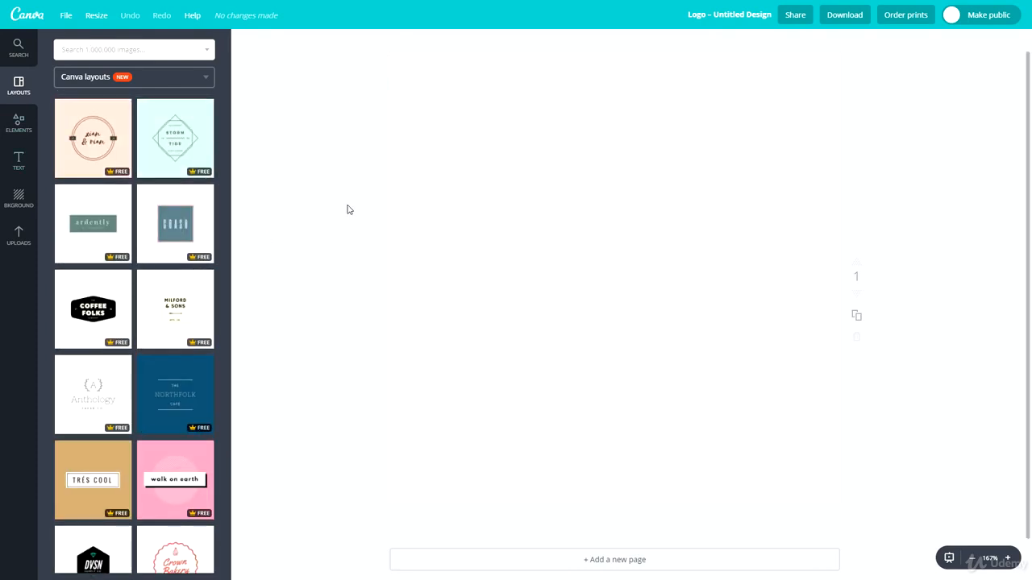
- Title the design "Logo Design"
click(710, 16)
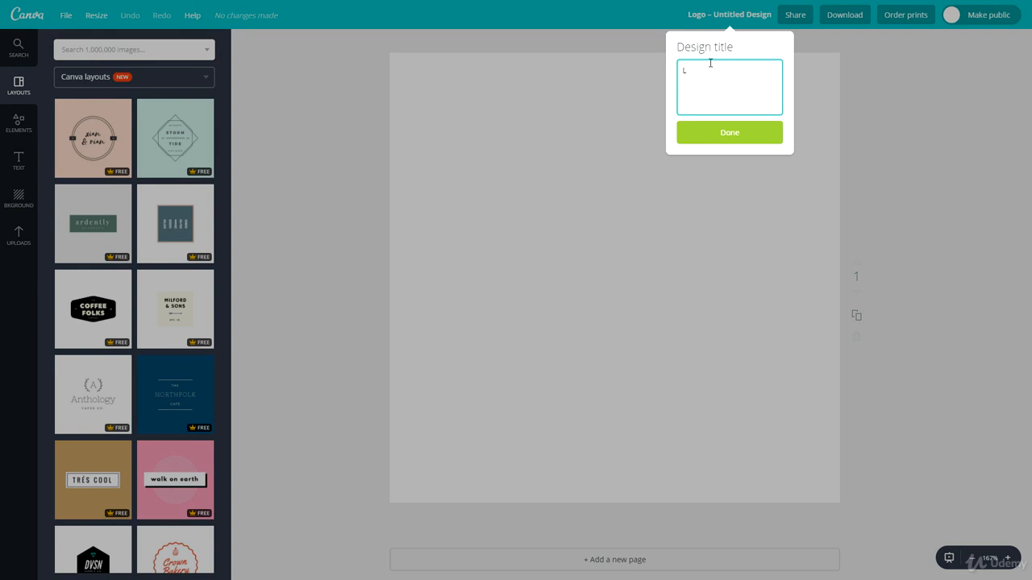
text(Logo Design)
key(Return)
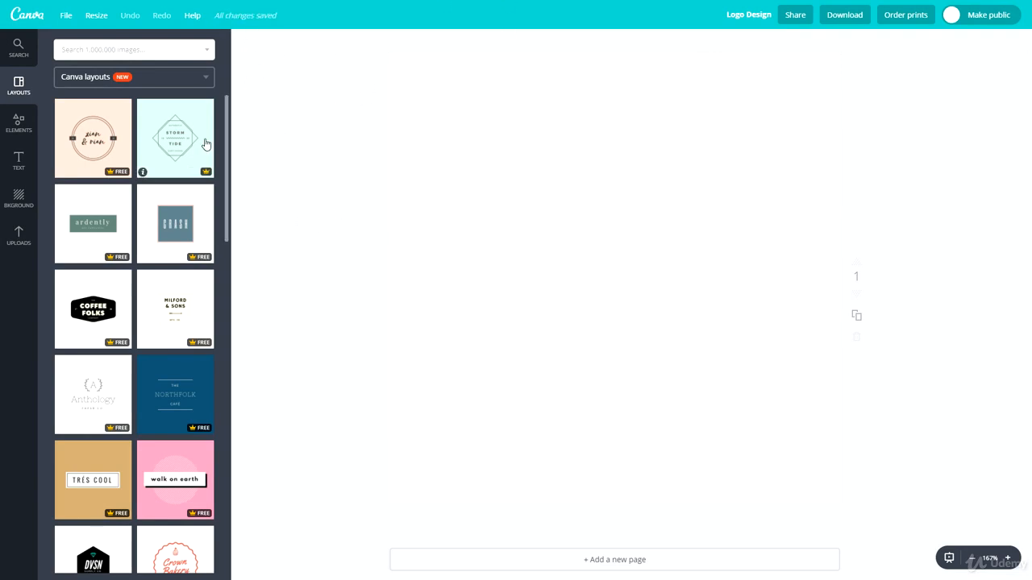
- Browse the Canva logo layouts to see which template styles are available
scroll(135, 280, down, 3)
scroll(135, 281, down, 10)
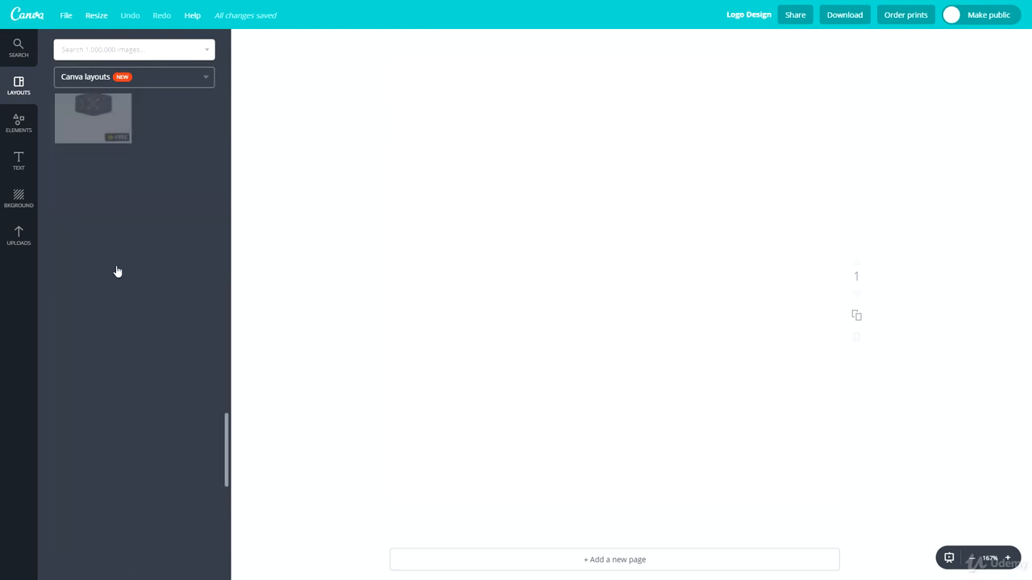
scroll(120, 286, down, 2)
scroll(119, 287, down, 3)
scroll(143, 306, up, 8)
scroll(153, 348, up, 5)
scroll(150, 339, up, 6)
scroll(153, 389, up, 5)
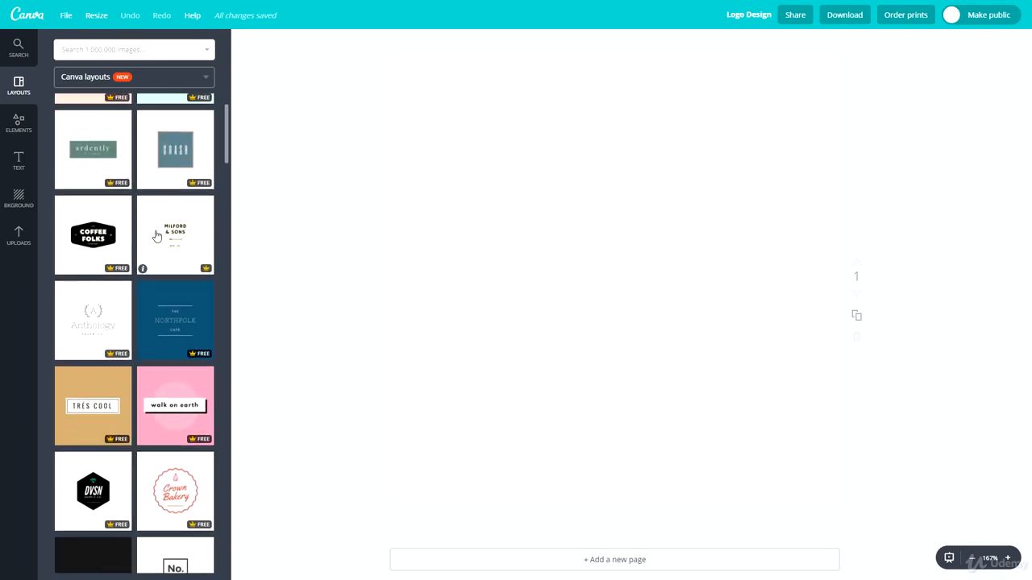
- Find the dark grey "moslei de" logo layout with the green rectangle and apply it to the page
scroll(154, 292, down, 3)
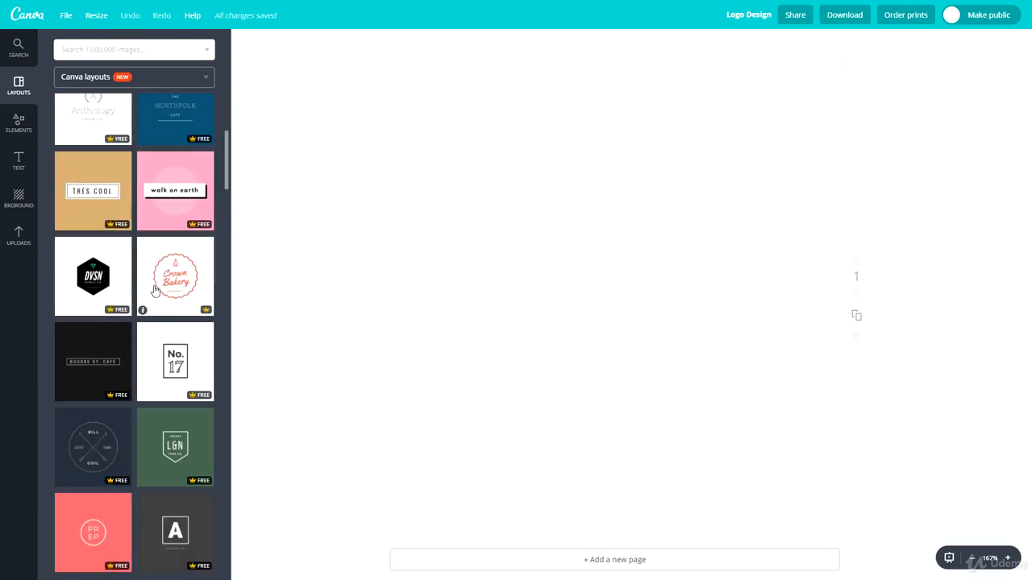
scroll(155, 290, down, 2)
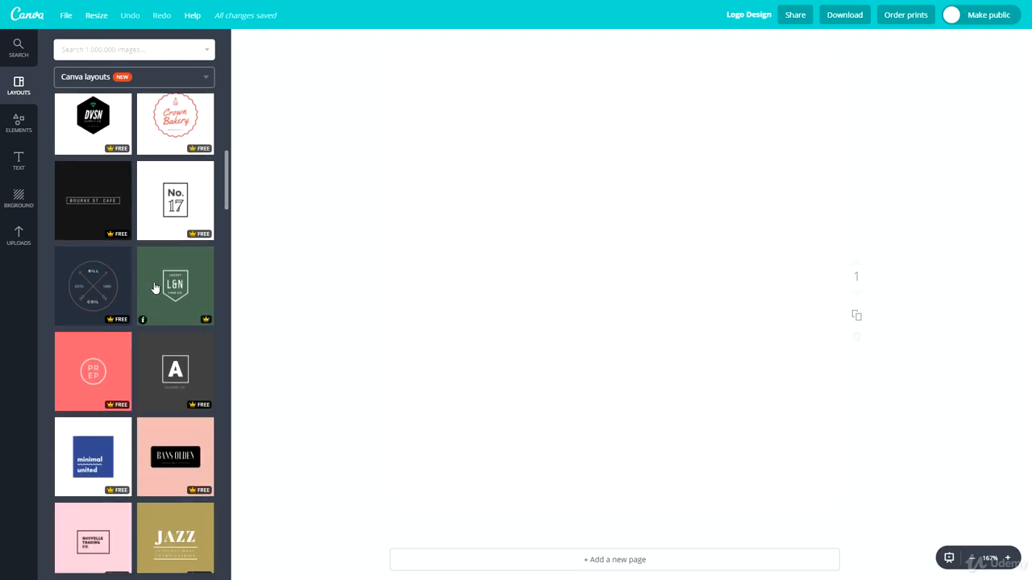
scroll(153, 288, down, 10)
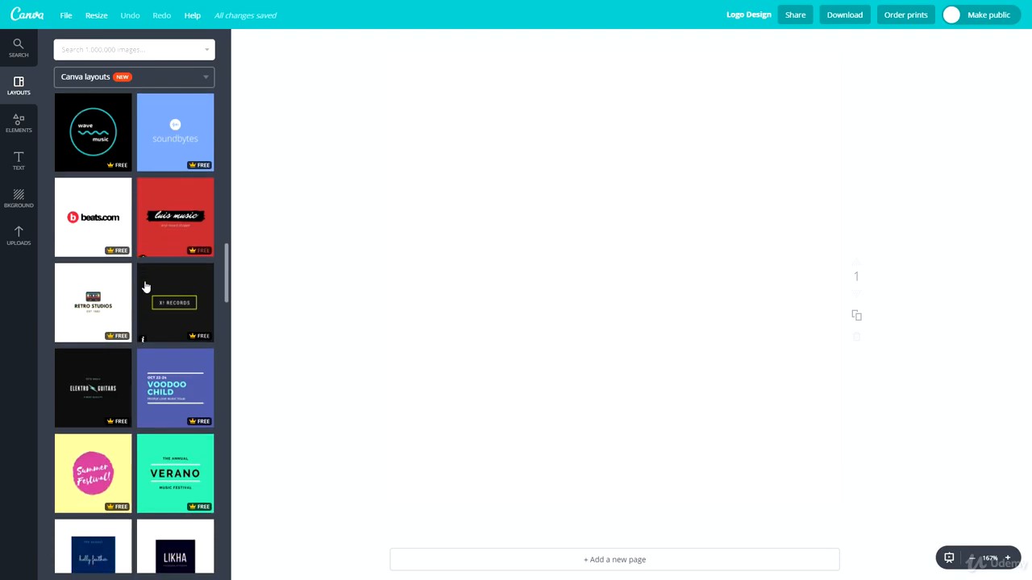
scroll(141, 281, down, 1)
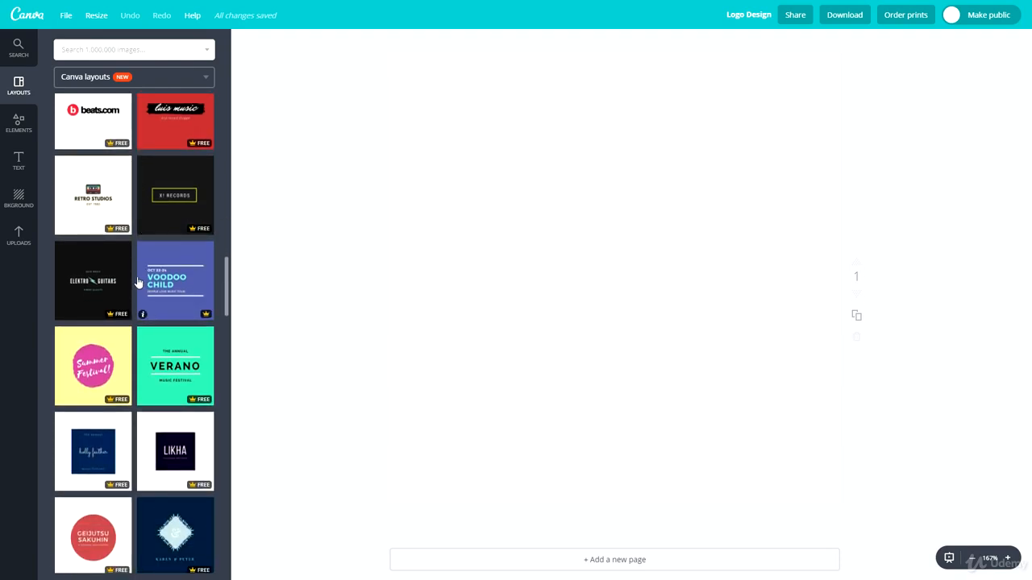
scroll(117, 282, down, 1)
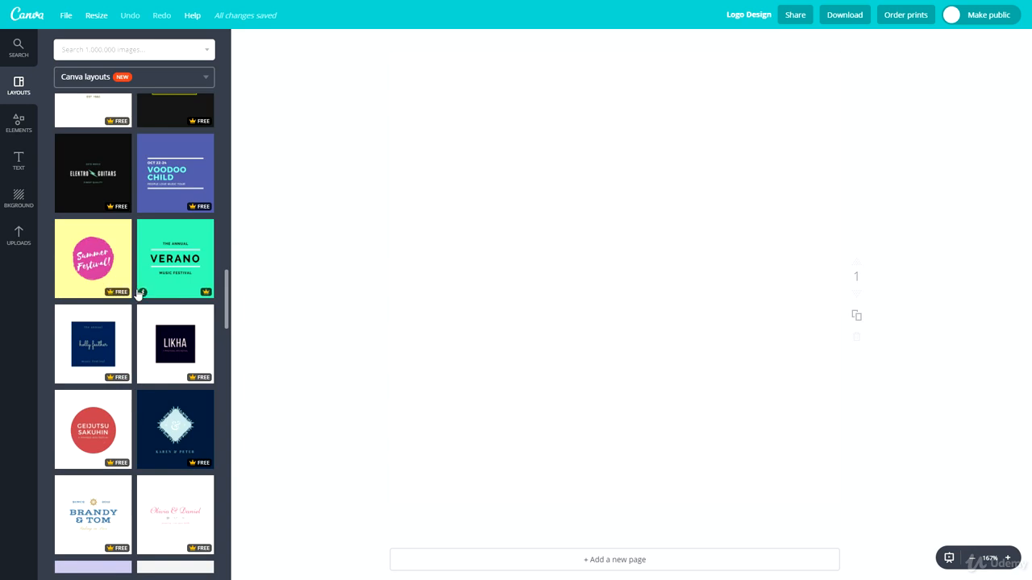
scroll(138, 295, down, 5)
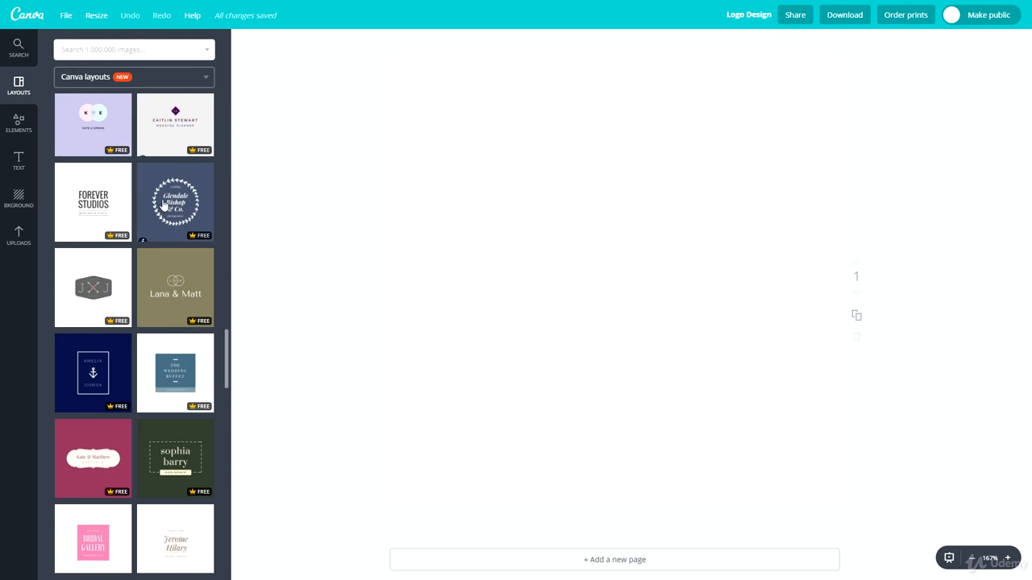
scroll(165, 196, down, 10)
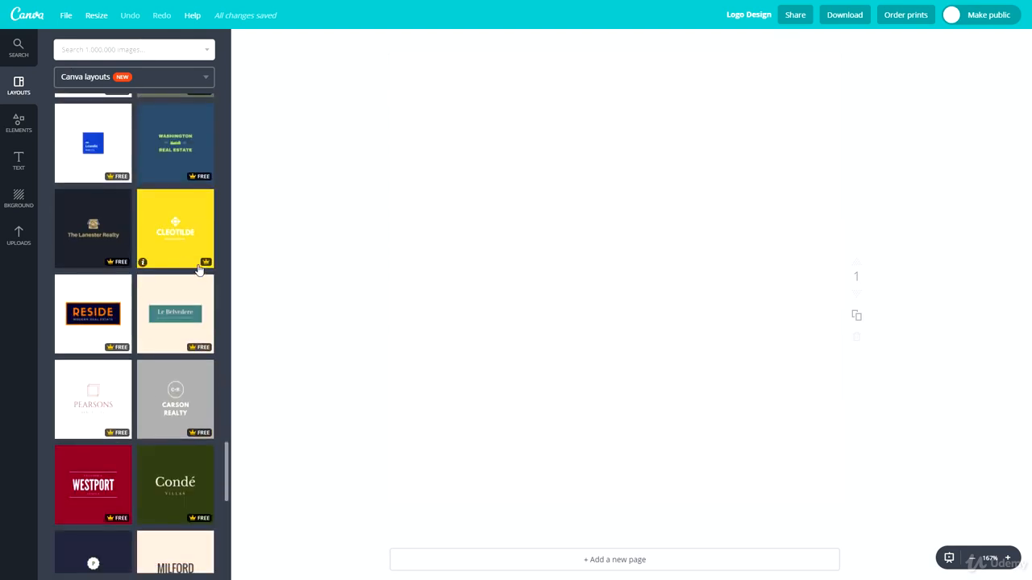
scroll(147, 339, up, 3)
scroll(101, 368, down, 1)
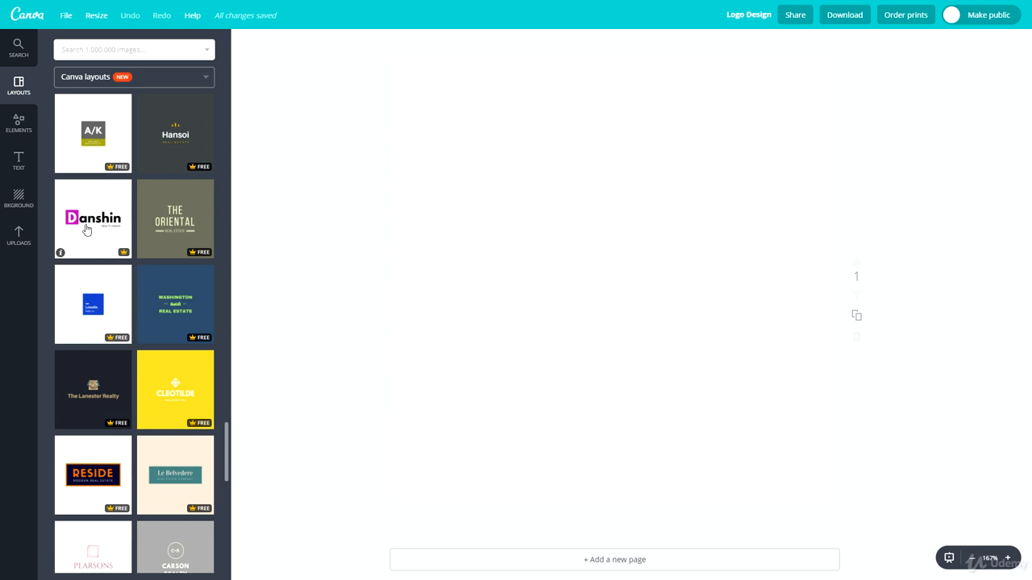
scroll(85, 230, down, 2)
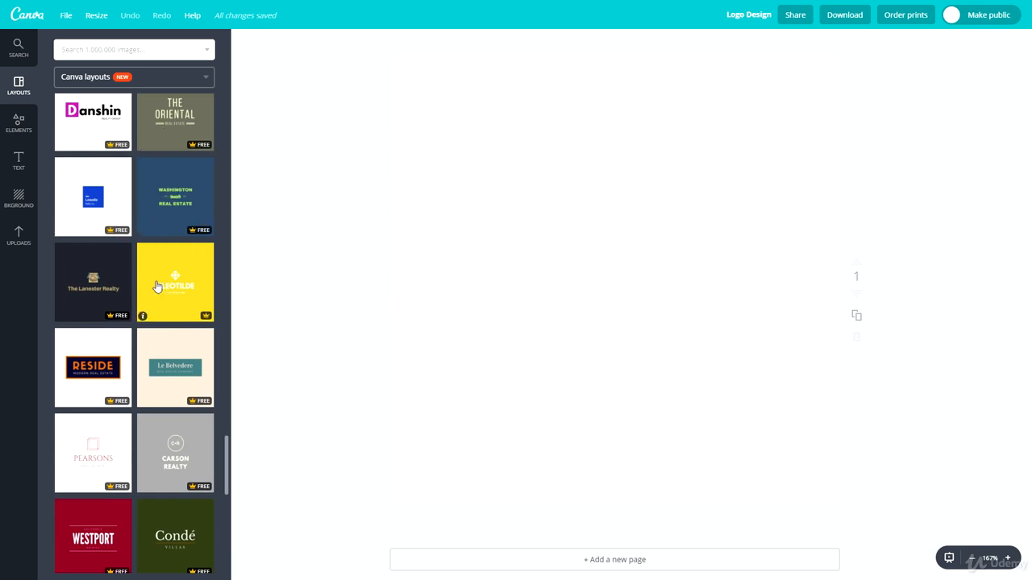
scroll(171, 143, down, 1)
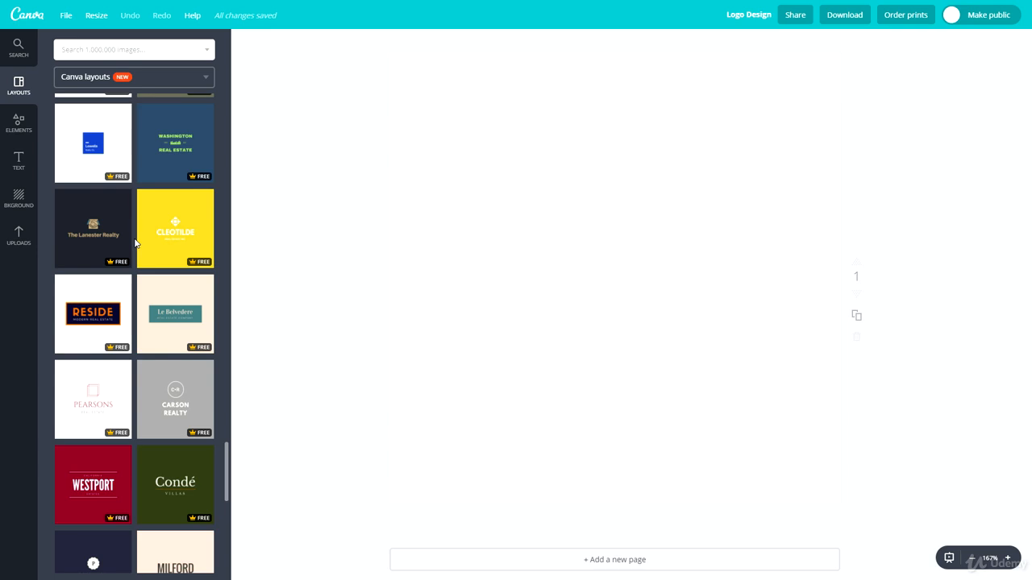
scroll(135, 242, down, 3)
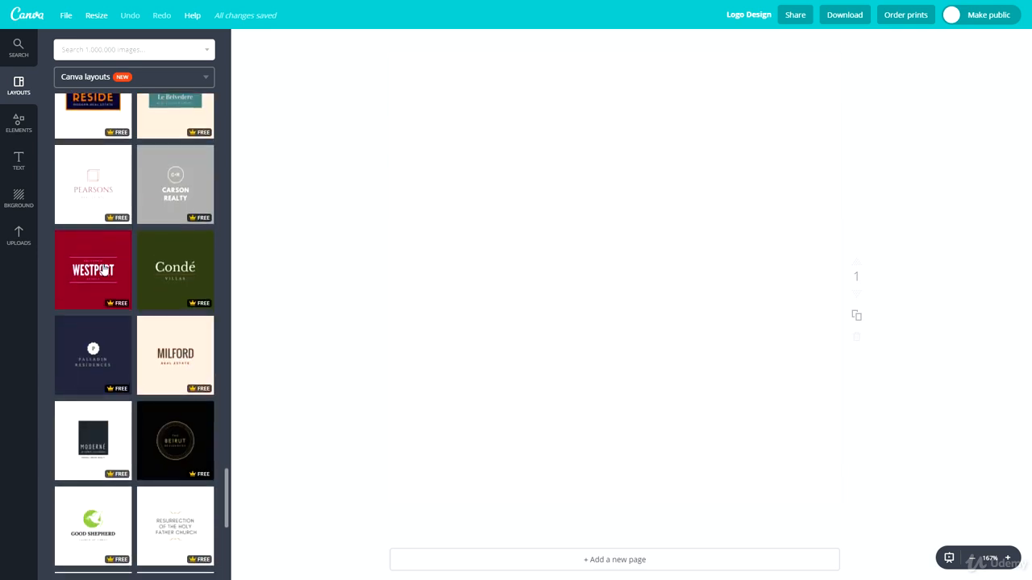
scroll(124, 386, down, 8)
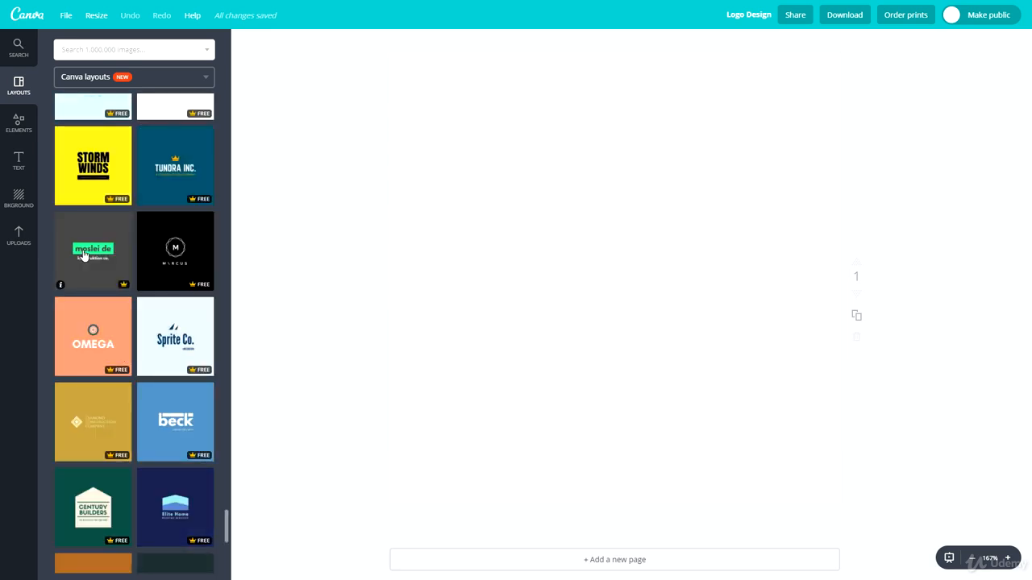
click(83, 255)
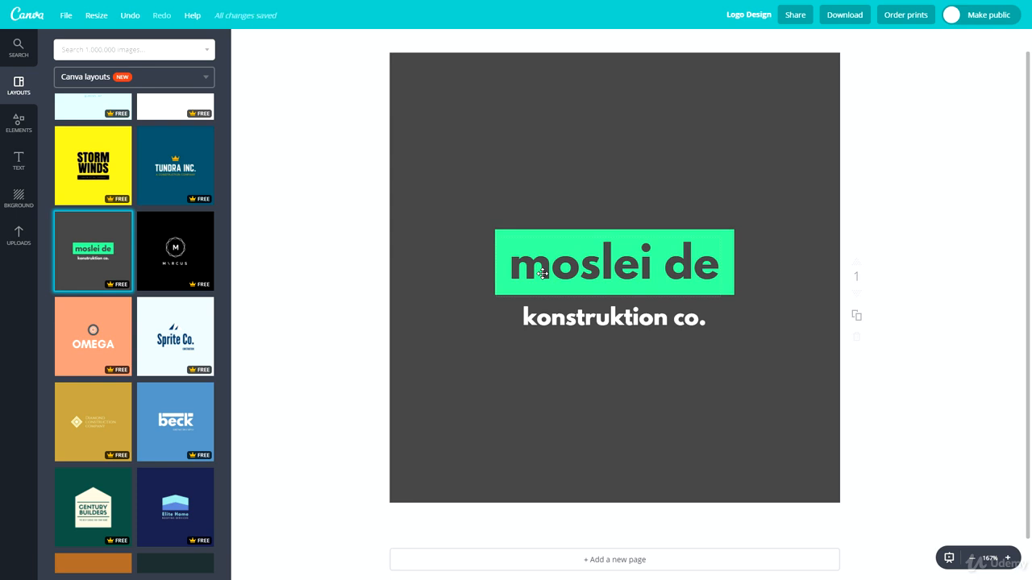
- Replace the "moslei de" heading in the green rectangle with "BlackBrick"
double_click(563, 326)
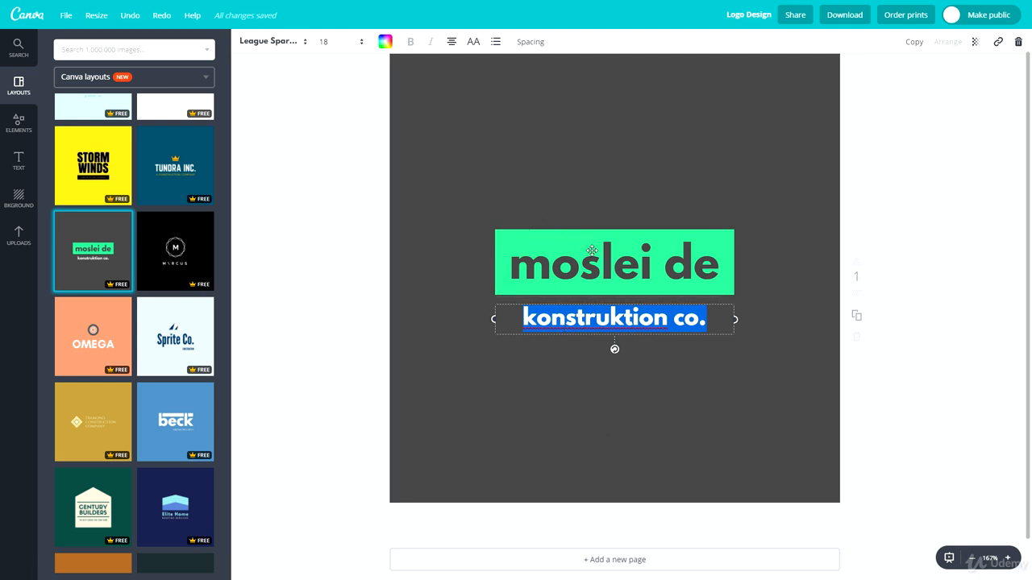
double_click(555, 279)
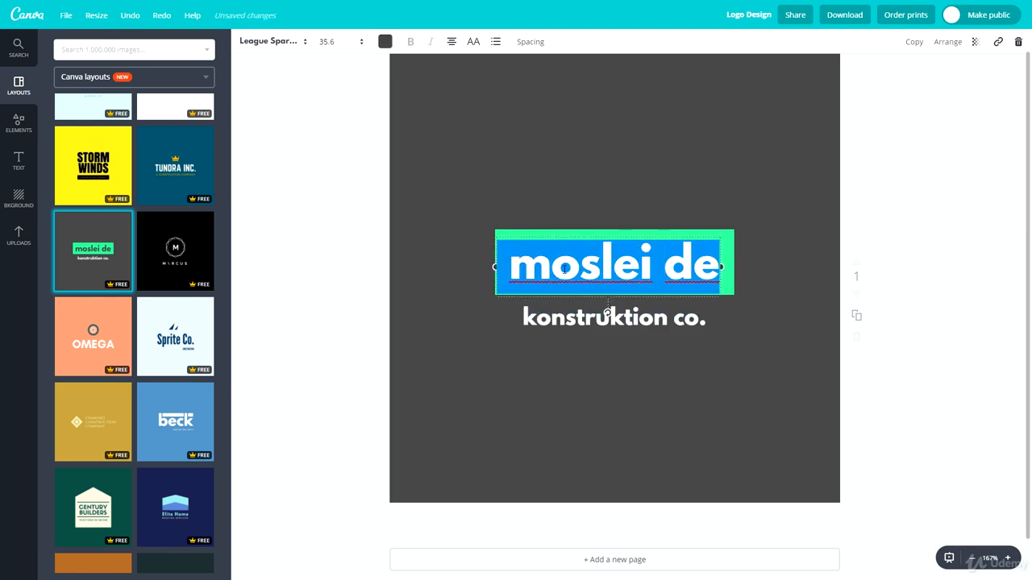
text(BlackBric)
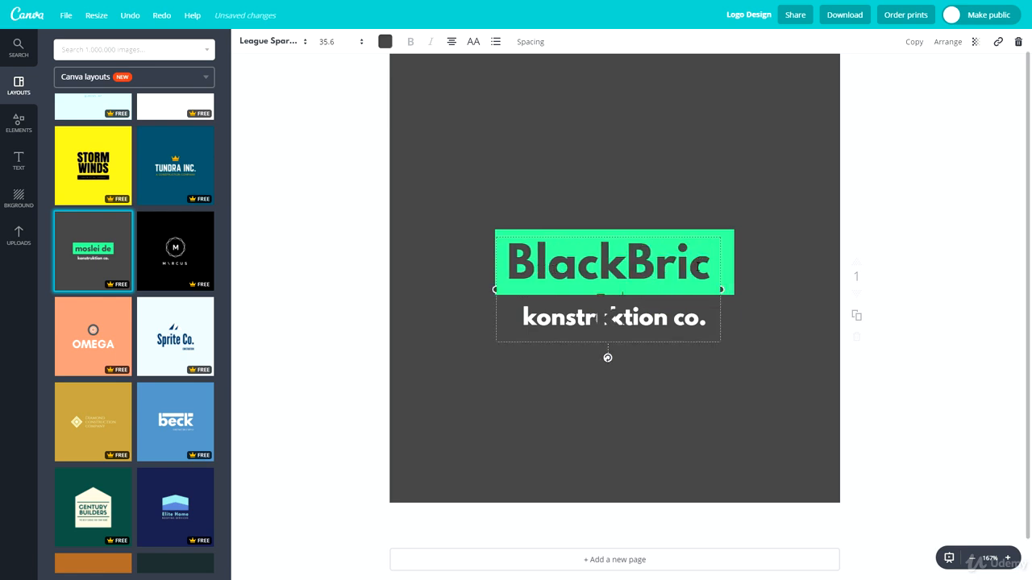
text(k)
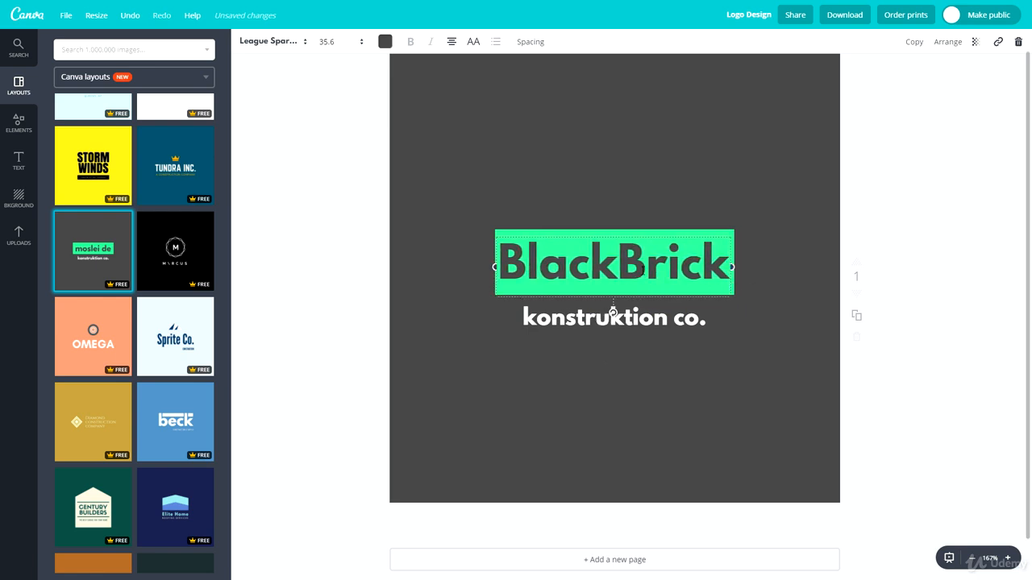
- Adjust the position of the BlackBrick heading so it sits centred within the green rectangle
drag(617, 231, 621, 227)
click(592, 179)
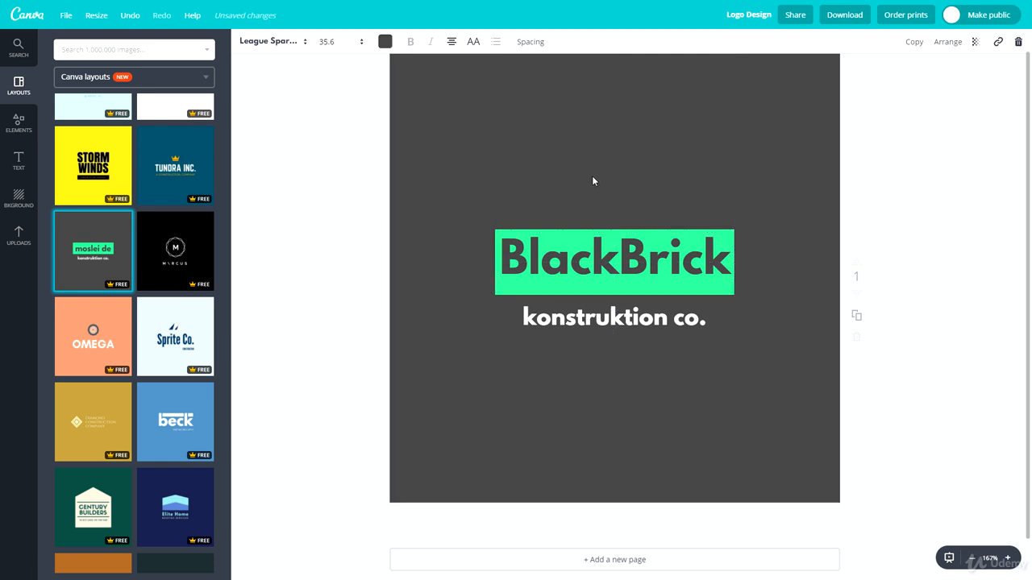
drag(585, 262, 585, 266)
click(592, 169)
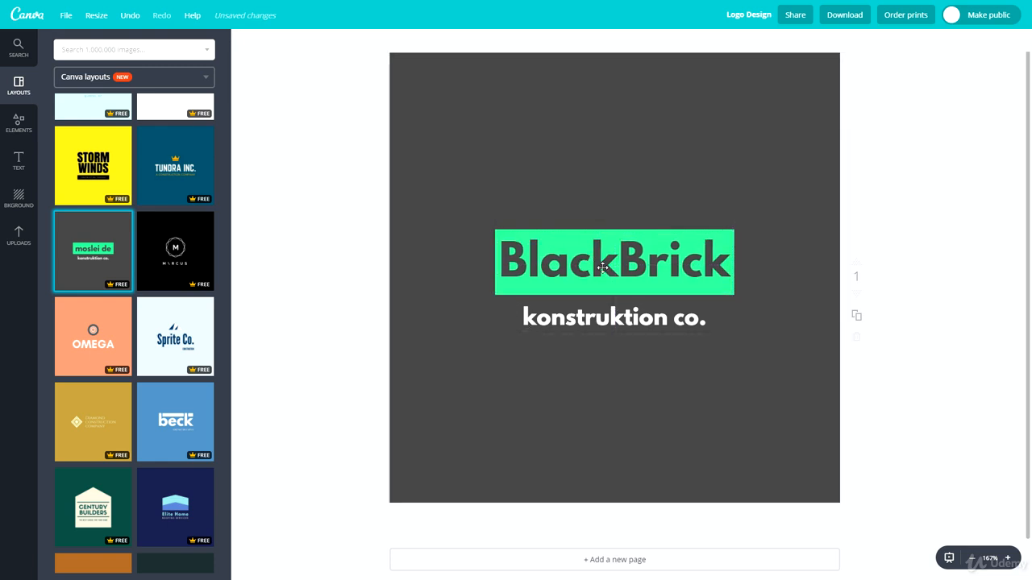
click(523, 317)
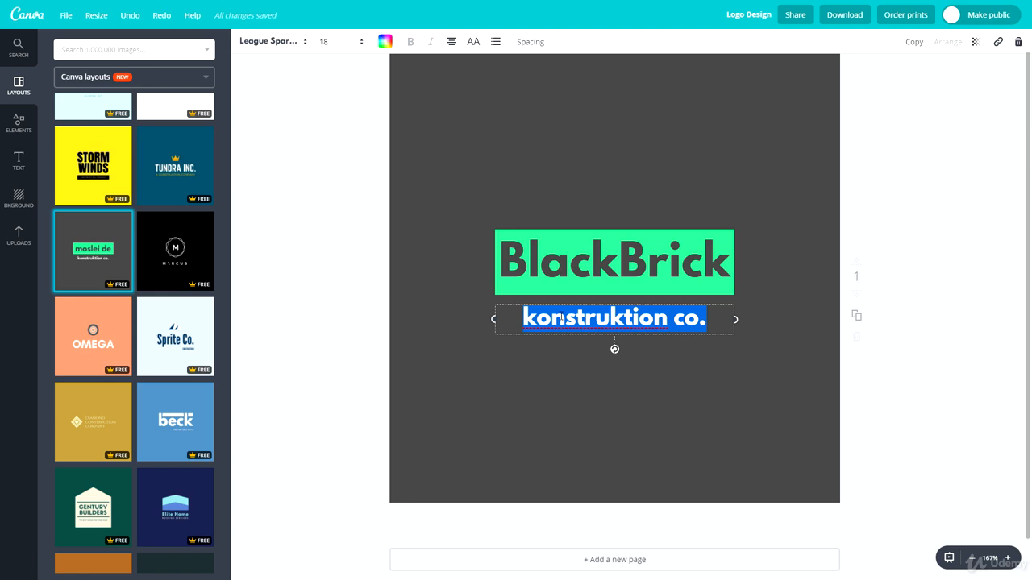
text(www.blackbricktraining.)
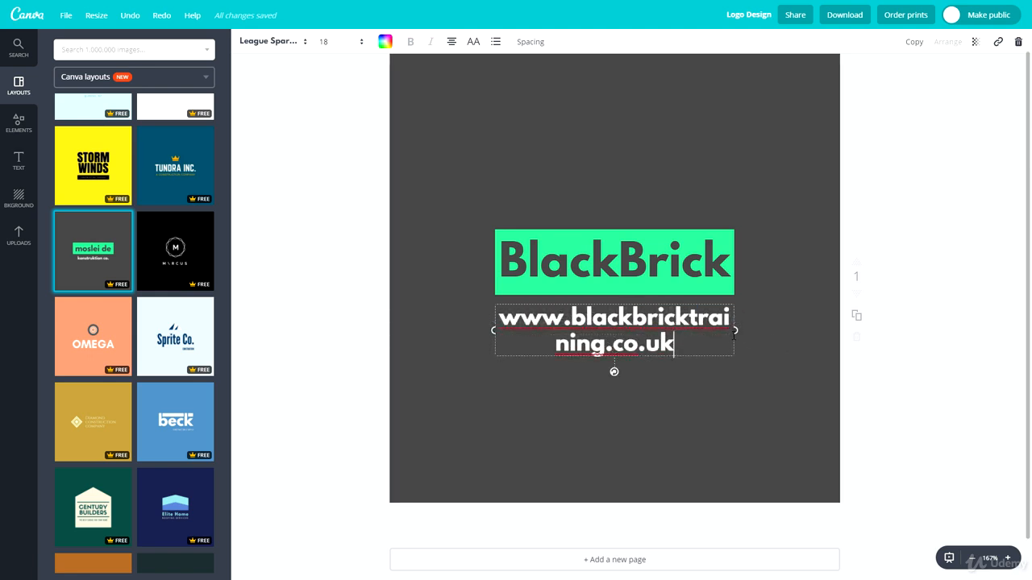
drag(735, 330, 847, 327)
drag(737, 304, 681, 301)
click(666, 373)
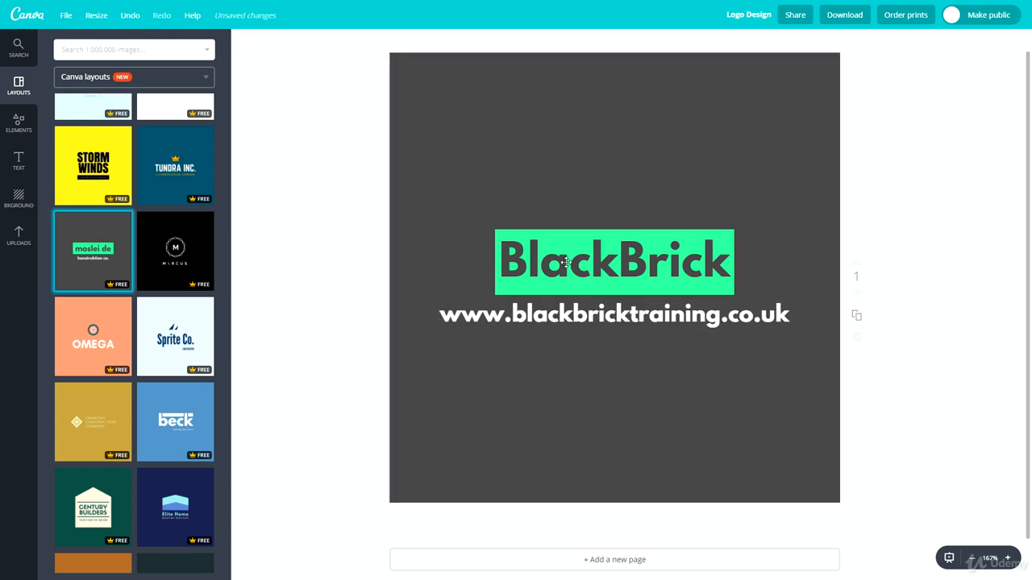
- Replace the website address beneath the heading with the tagline "The Ultimate Online Courses."
click(495, 318)
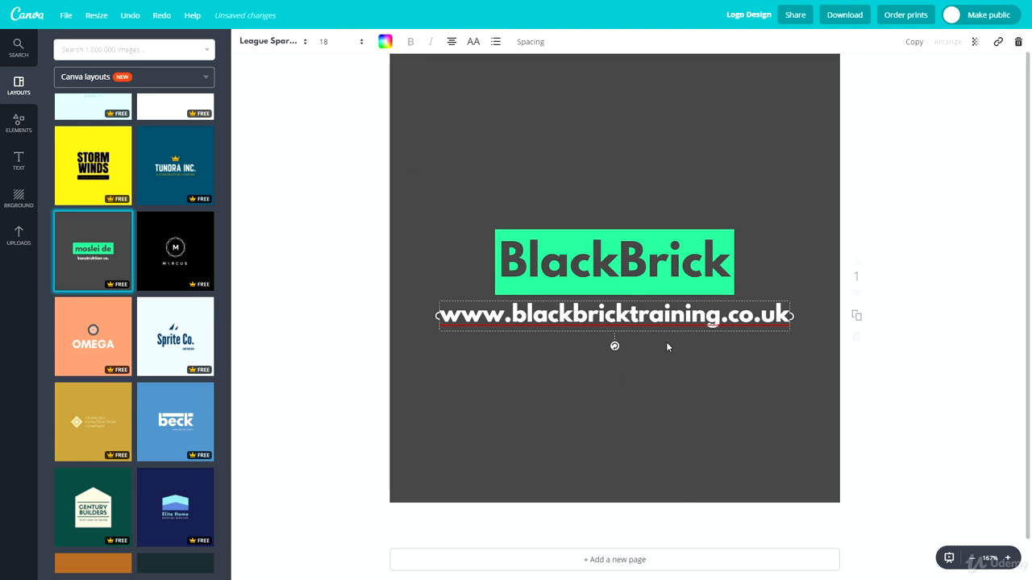
triple_click(712, 324)
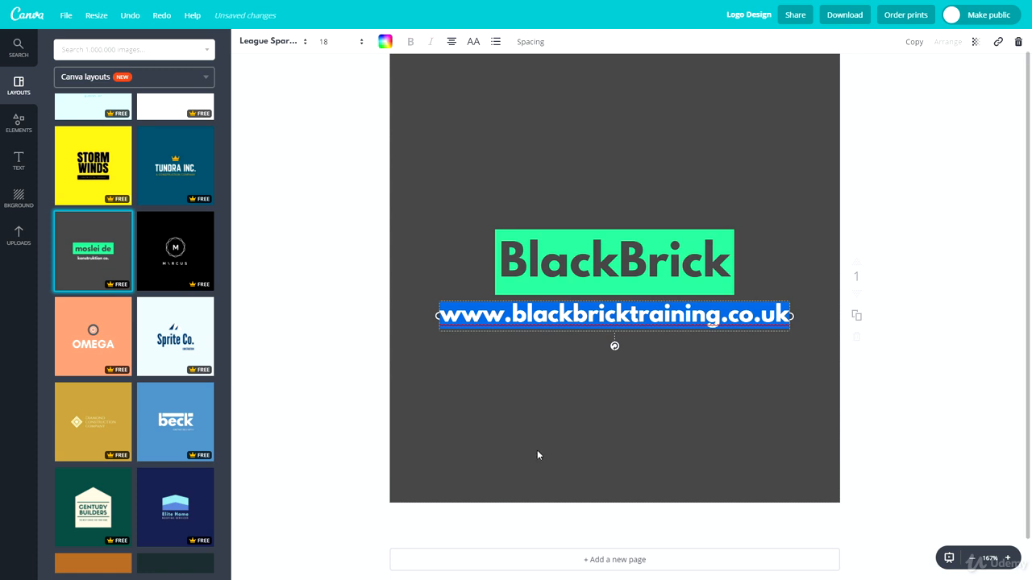
text(The)
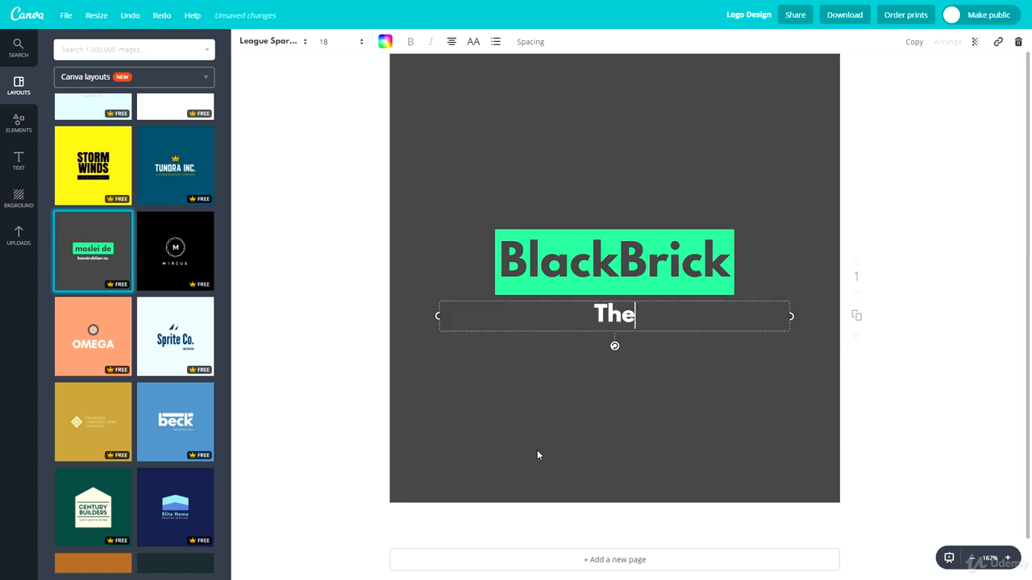
text( Ultimate Online Courses.)
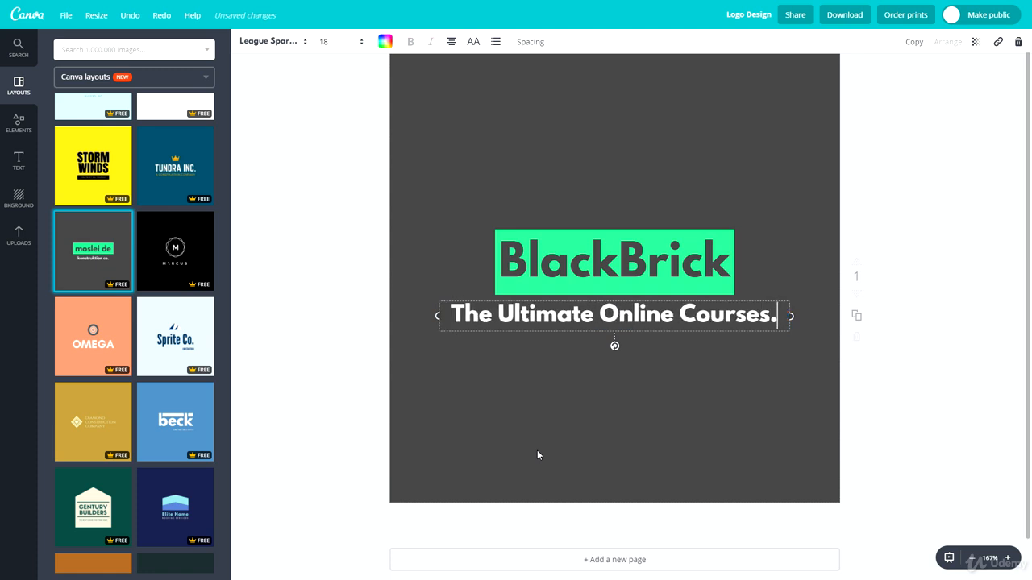
- Delete the tagline "The Ultimate Online Courses." from beneath the BlackBrick heading
click(525, 499)
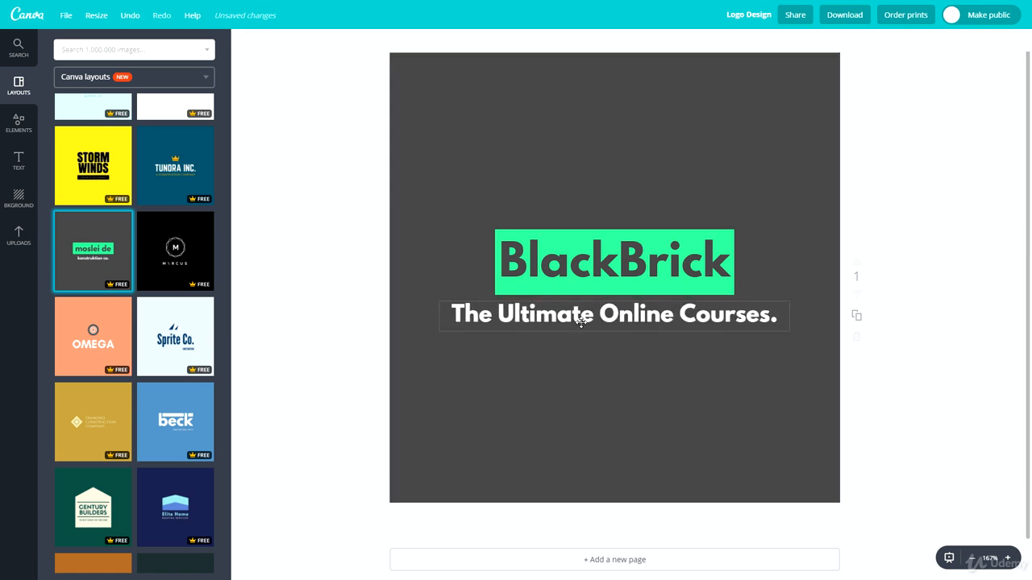
drag(580, 324, 545, 325)
click(550, 388)
click(559, 383)
key(Escape)
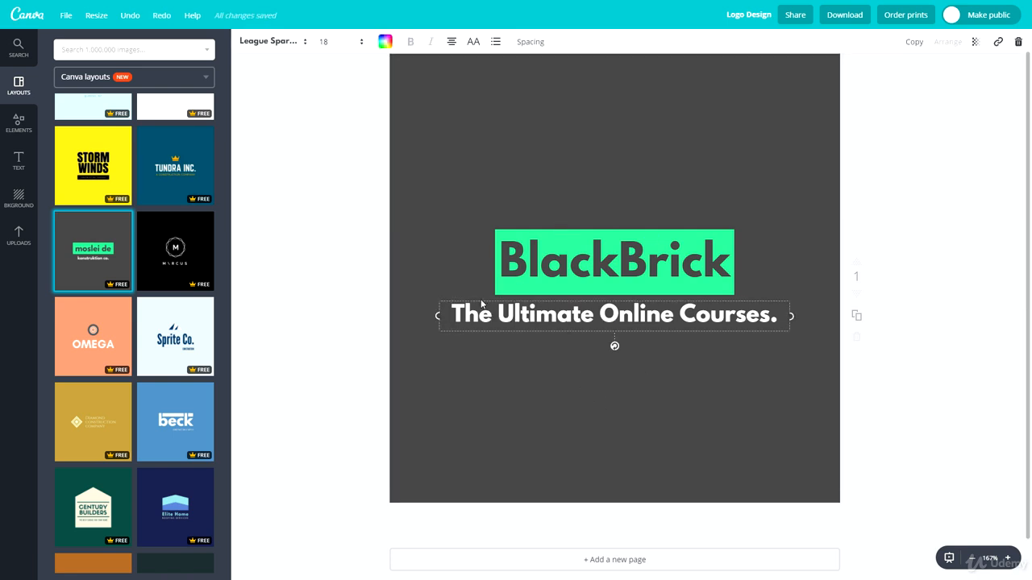
key(Delete)
scroll(665, 234, up, 1)
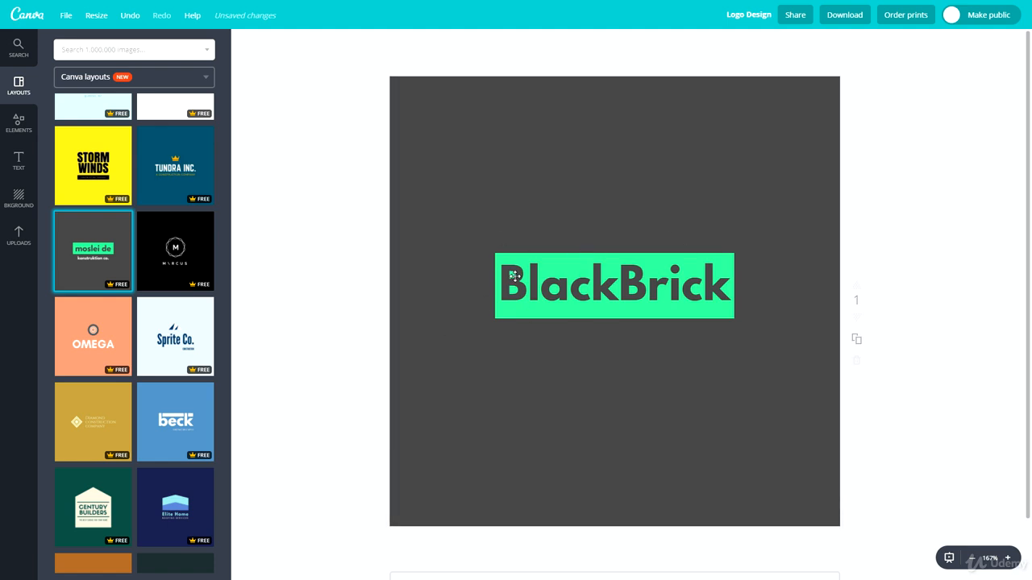
- Add a second page to the design and apply the blue "beck" logo layout to it
click(432, 169)
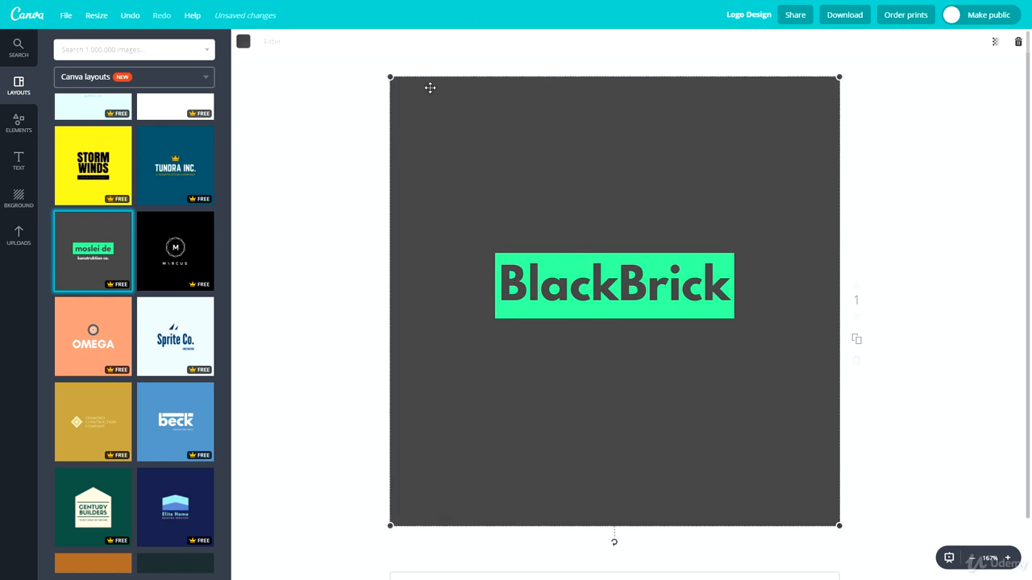
click(357, 214)
scroll(359, 362, down, 1)
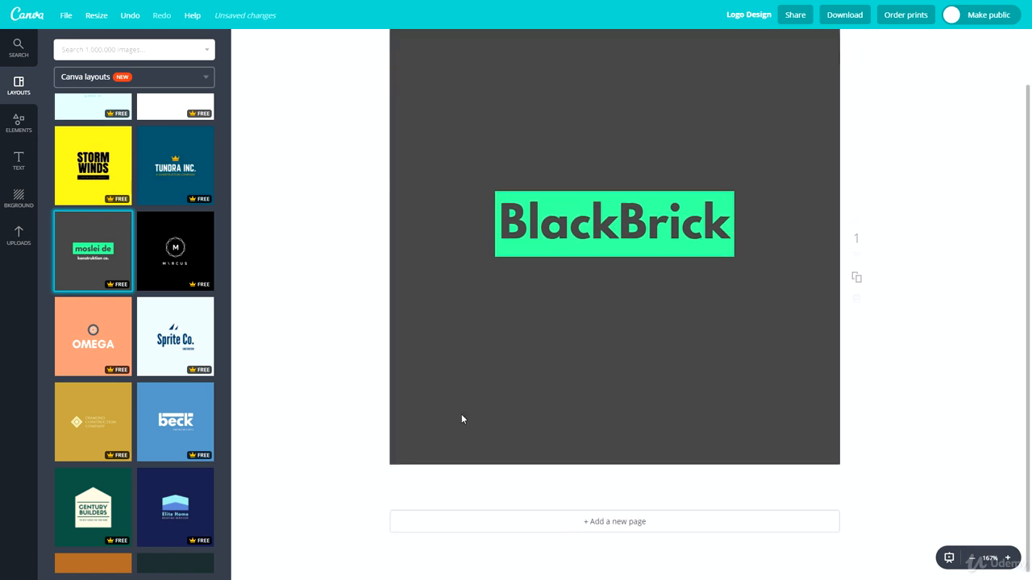
scroll(568, 351, up, 1)
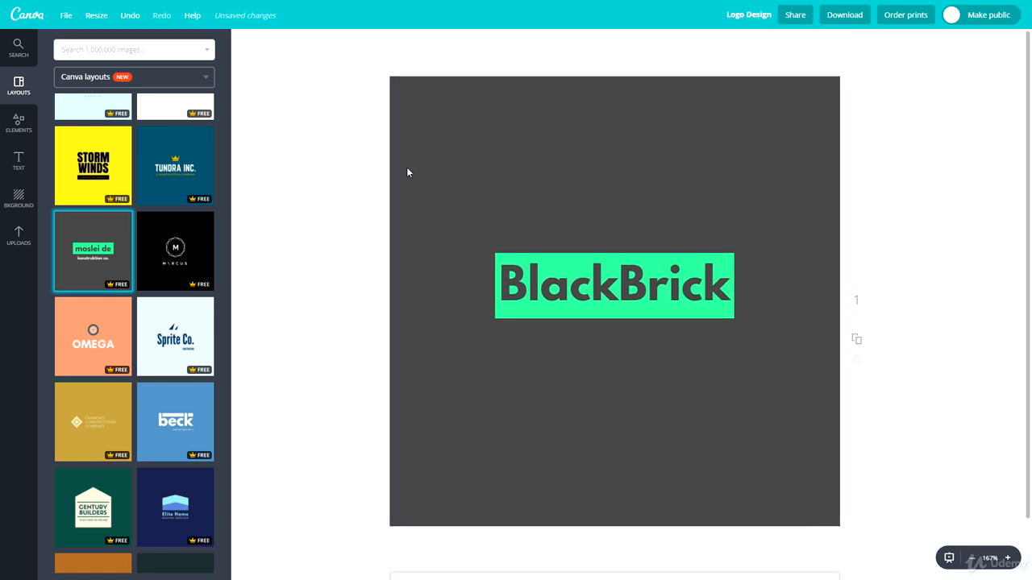
scroll(363, 327, down, 1)
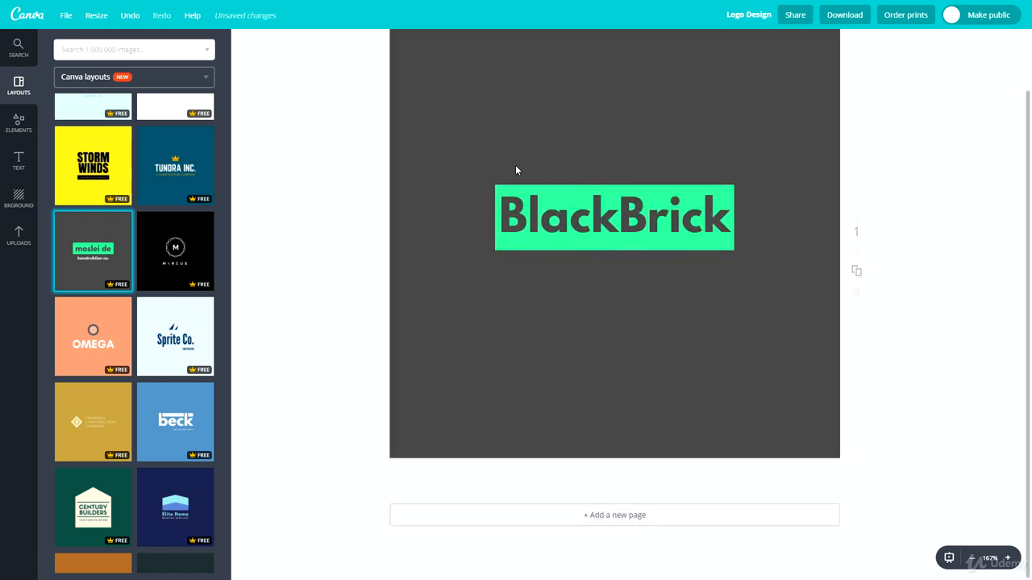
click(511, 522)
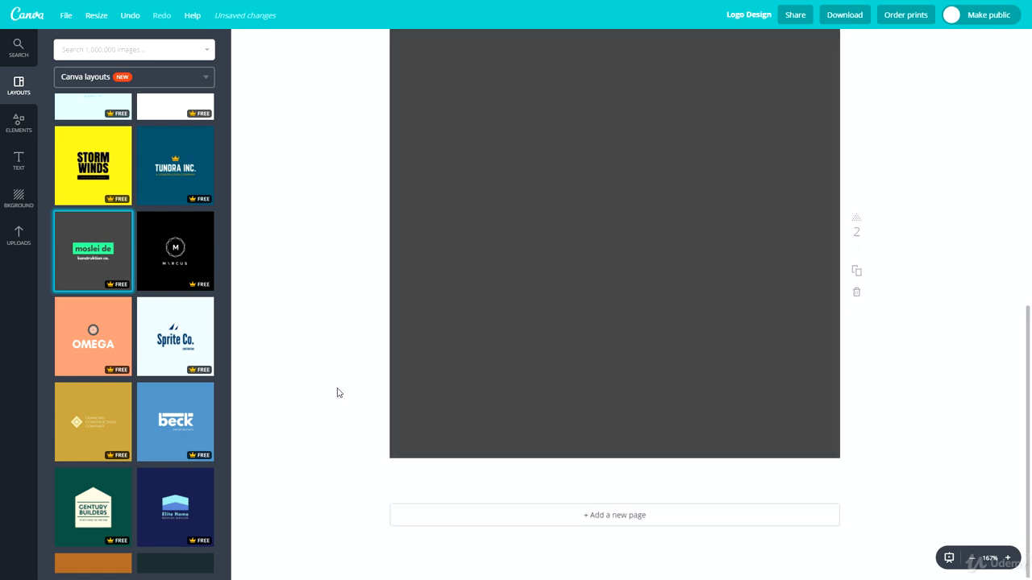
scroll(432, 376, up, 7)
scroll(447, 383, down, 6)
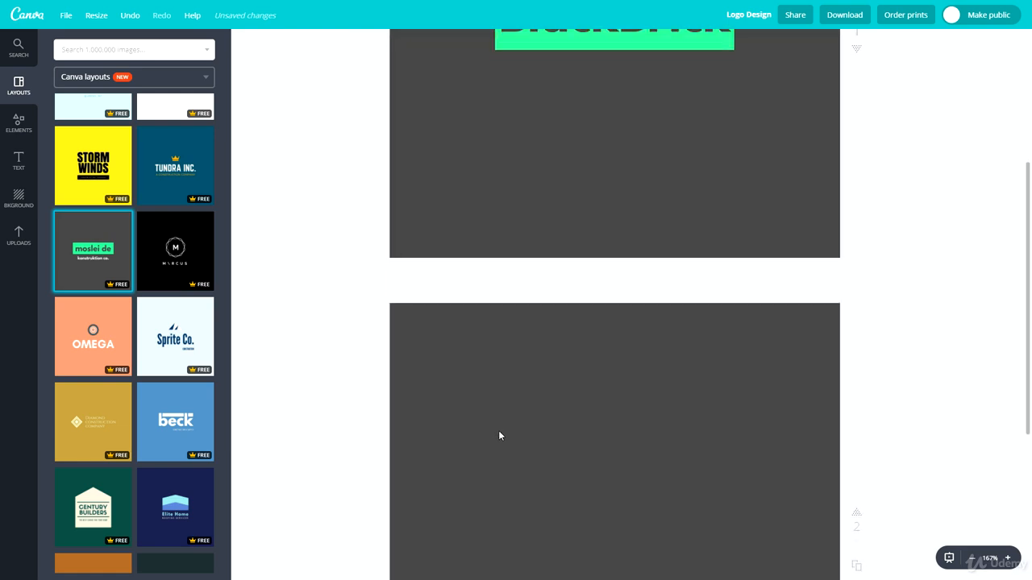
click(179, 413)
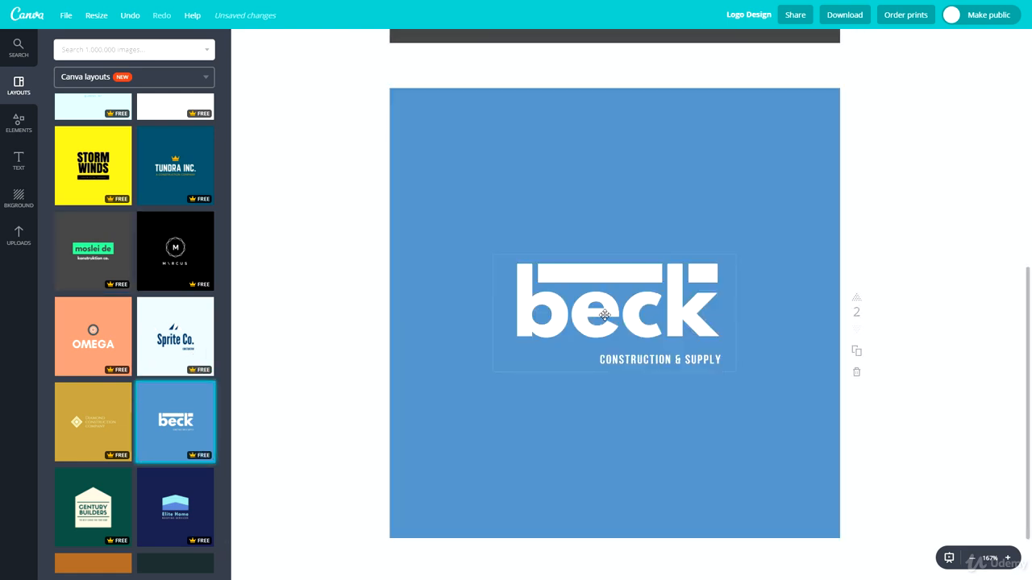
- Replace the "beck" wordmark on page 2 with "black brick"
click(569, 315)
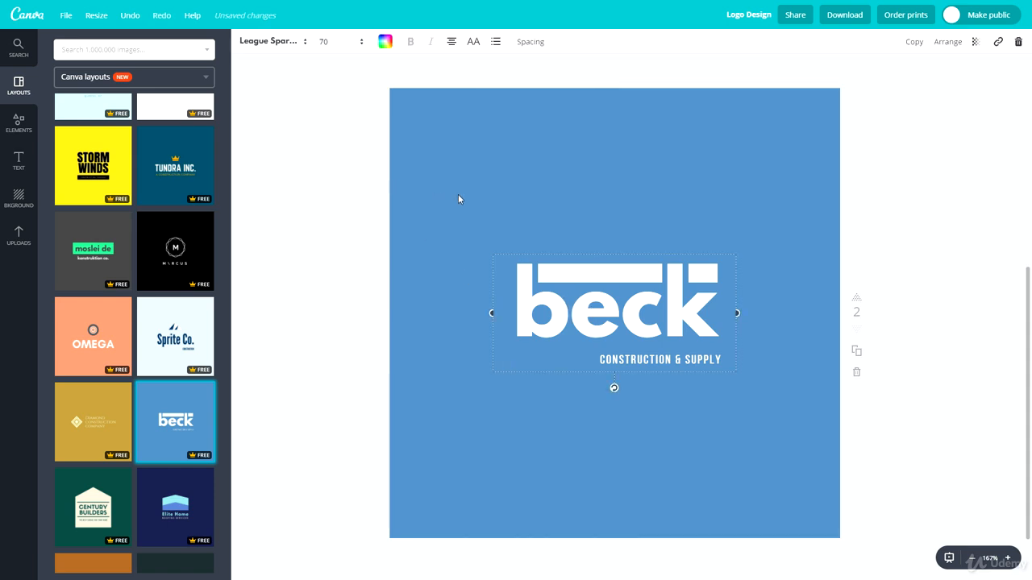
key(ctrl+a)
click(461, 130)
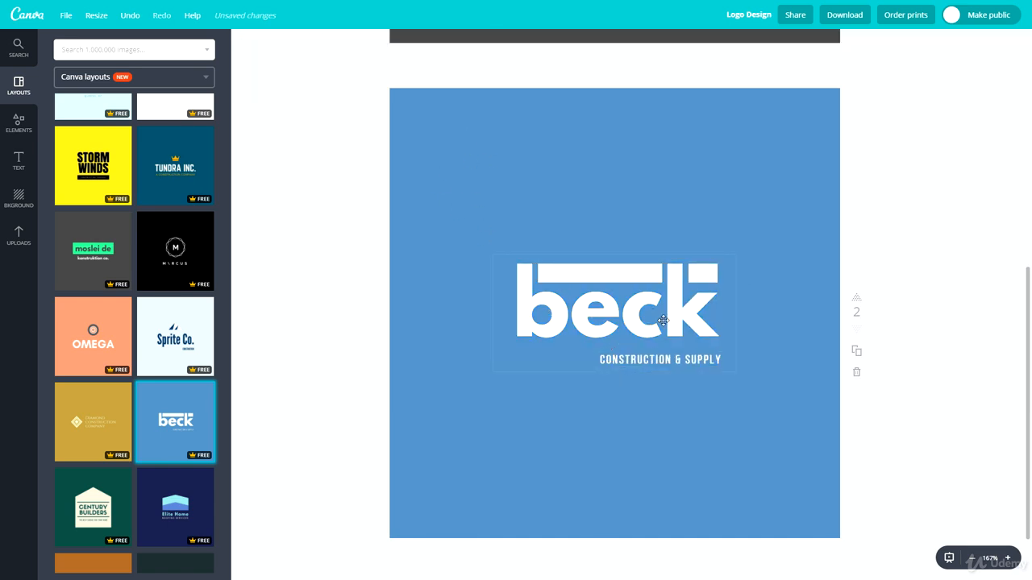
double_click(569, 320)
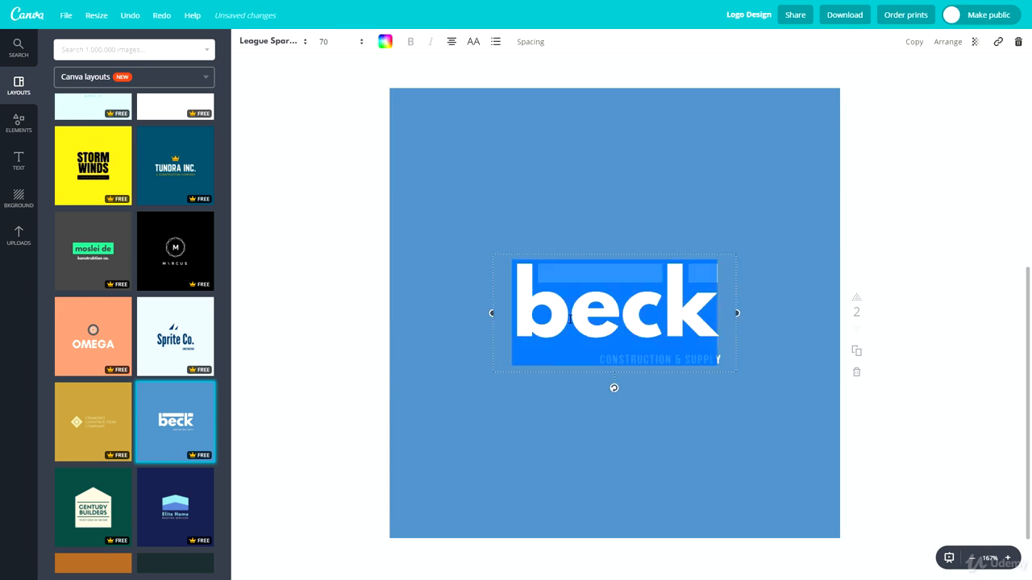
text(black brick)
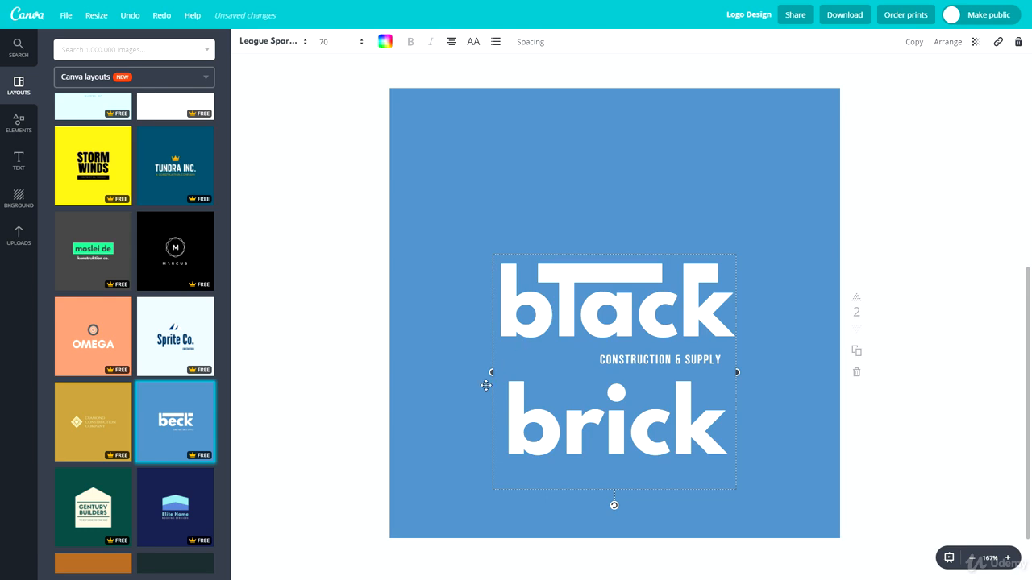
- Widen the wordmark's text box so "blackbrick" fits on one line without a space, and set its font size to 64
drag(491, 371, 248, 365)
drag(516, 253, 606, 253)
click(325, 41)
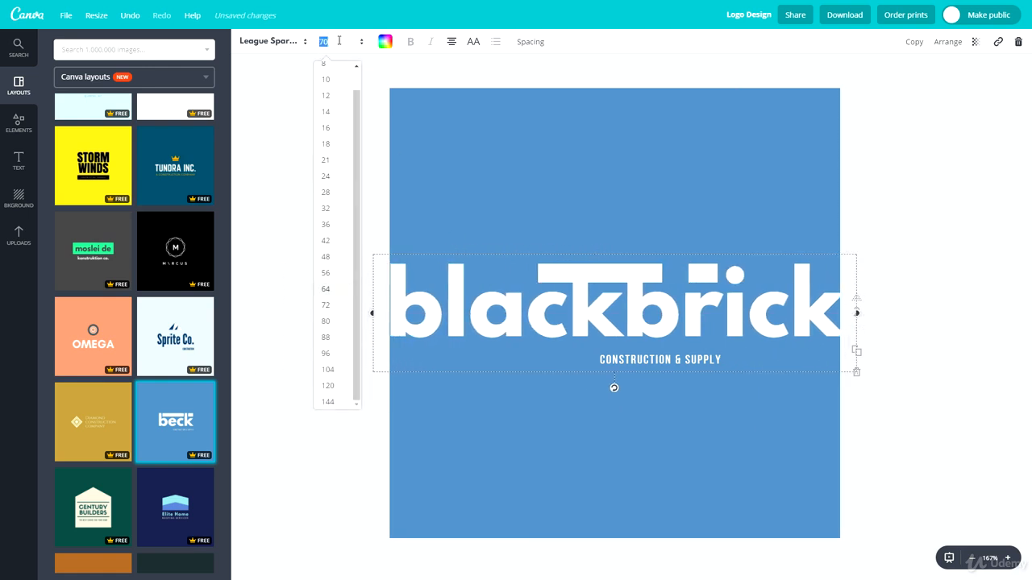
click(326, 288)
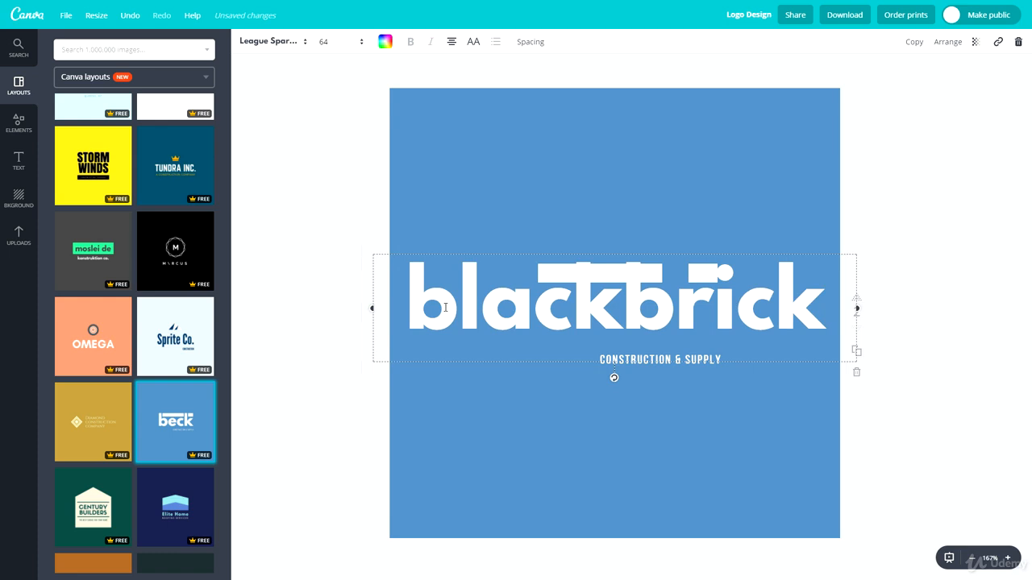
- Move and shorten the long white bar to sit above "ac" in "black", and shift the small bar above the "c" in "brick"
click(621, 272)
click(581, 198)
drag(553, 278, 477, 277)
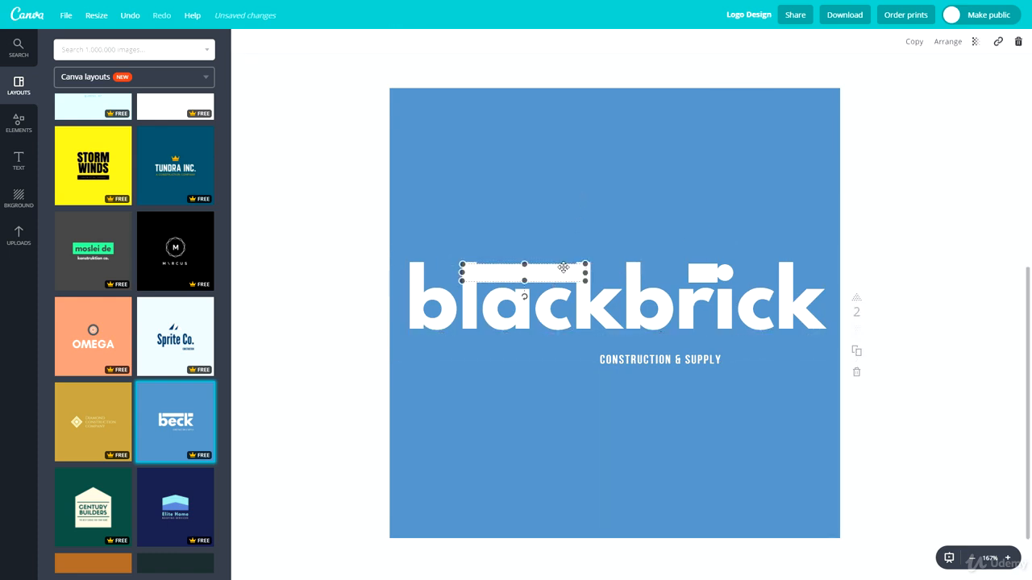
drag(587, 274, 524, 275)
click(546, 224)
drag(726, 275, 781, 276)
click(861, 325)
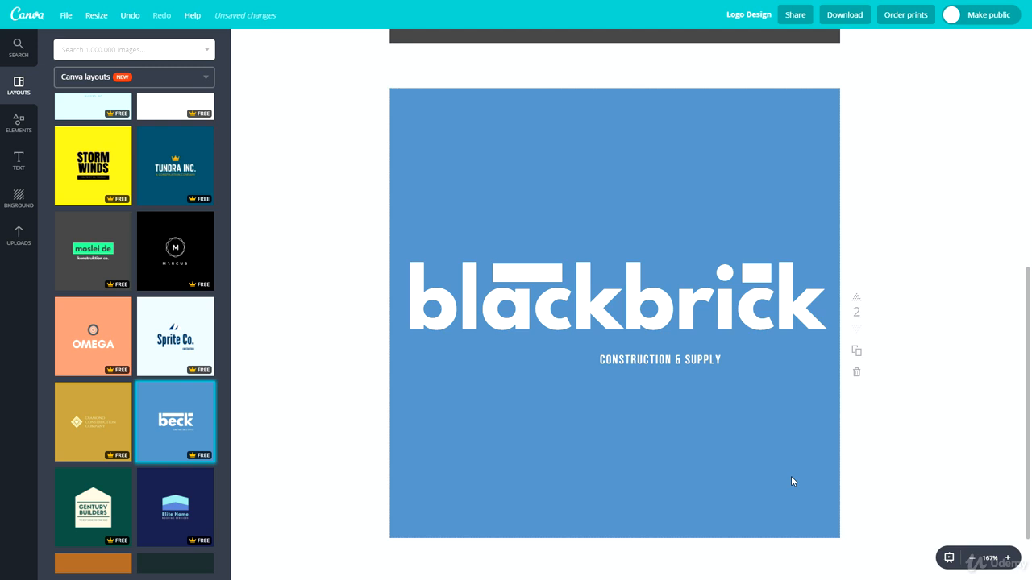
- Replace "CONSTRUCTION & SUPPLY" with "THE ULTIMATE ONLINE COURSES" and place the tagline directly beneath "brick"
double_click(667, 360)
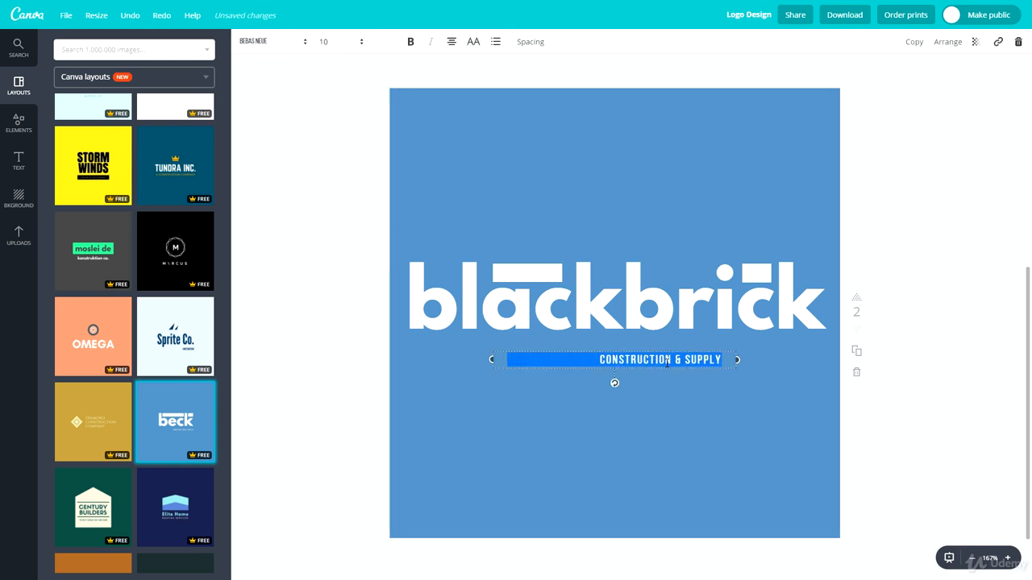
text(THE)
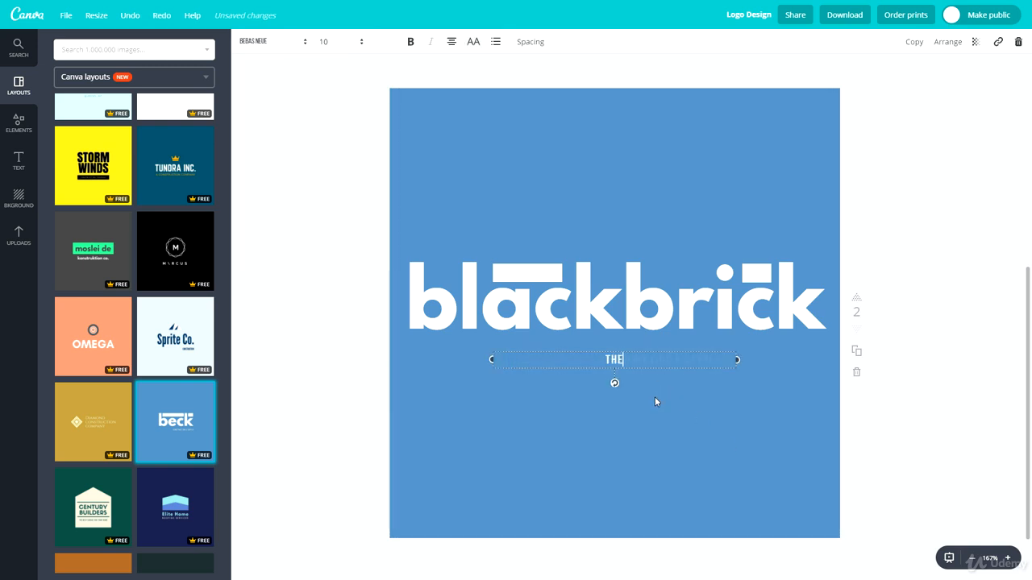
text( ULTIMA)
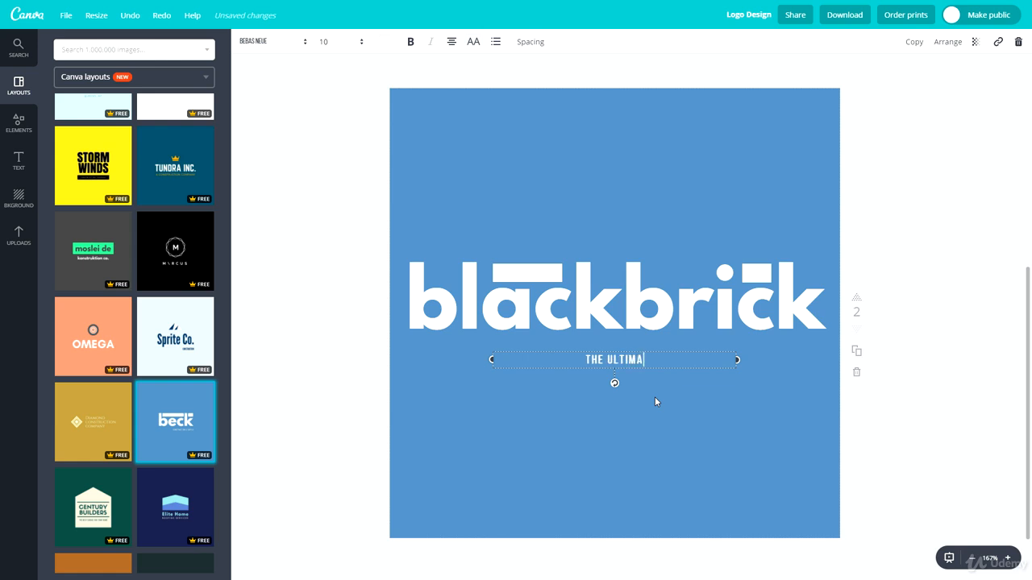
text(TE ONLINE COURSES)
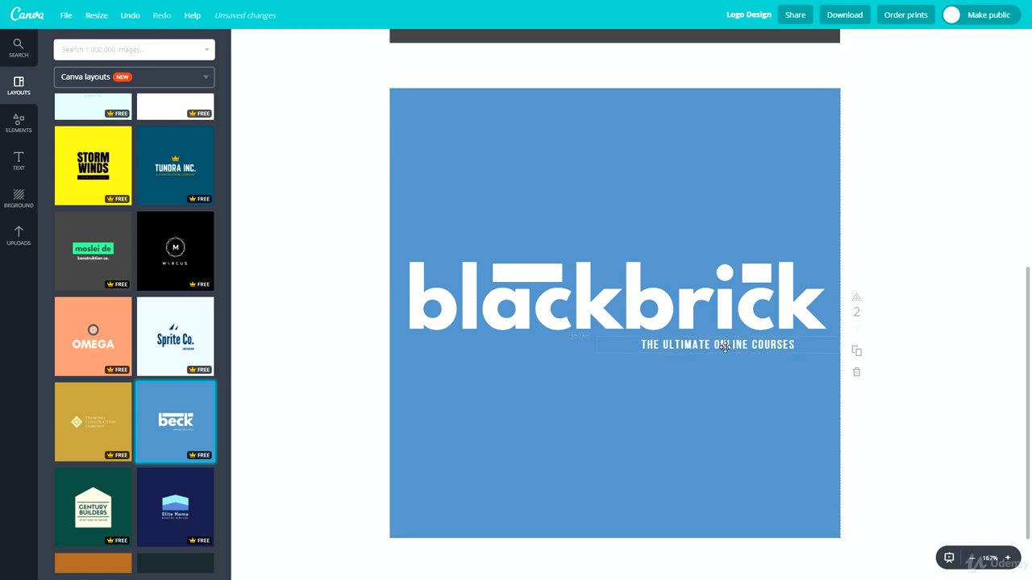
click(701, 407)
click(948, 461)
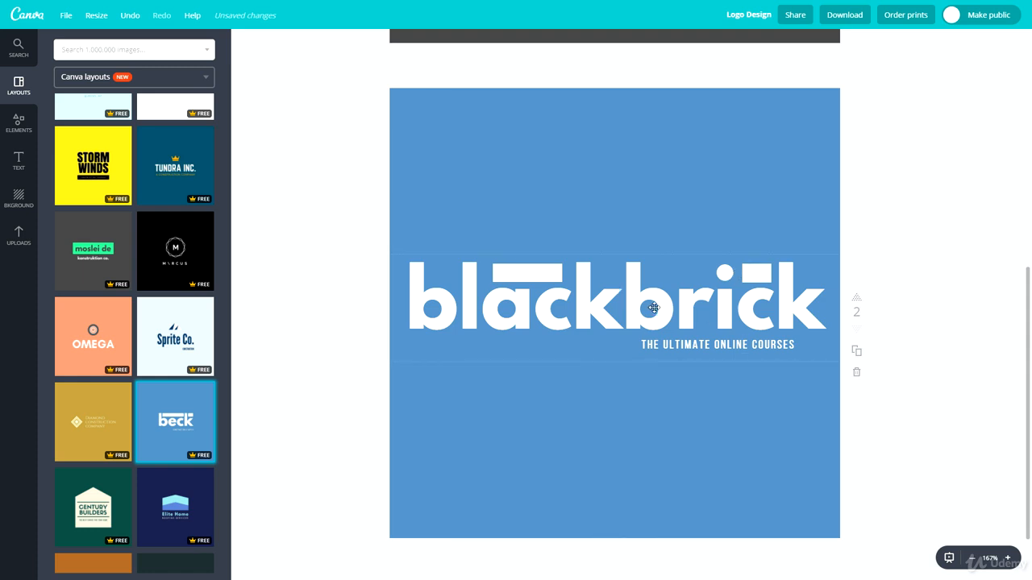
- Widen the bar above "ac" and place a stretched copy of the small bar between the "b" and "i" of "brick"
click(523, 276)
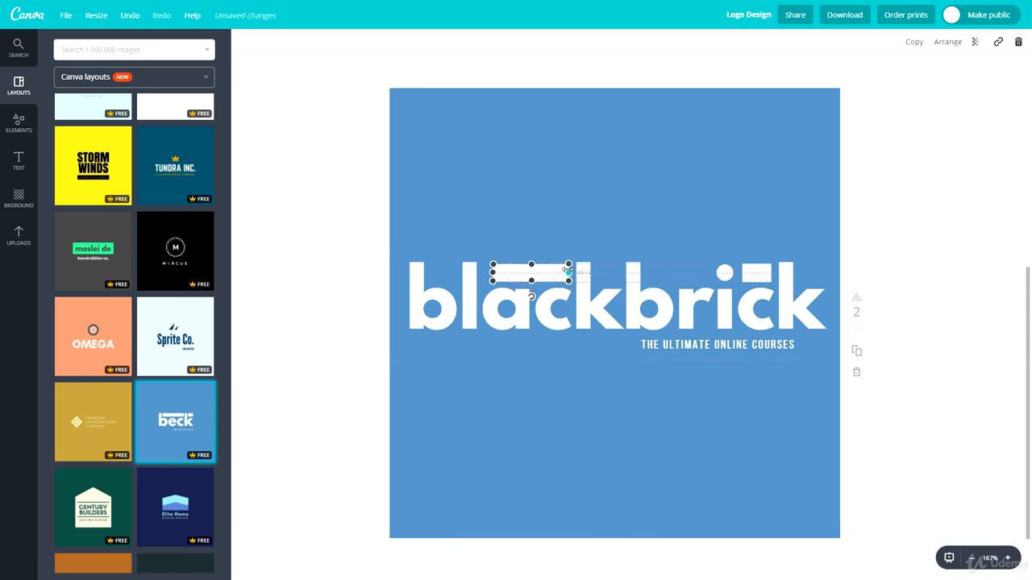
click(382, 284)
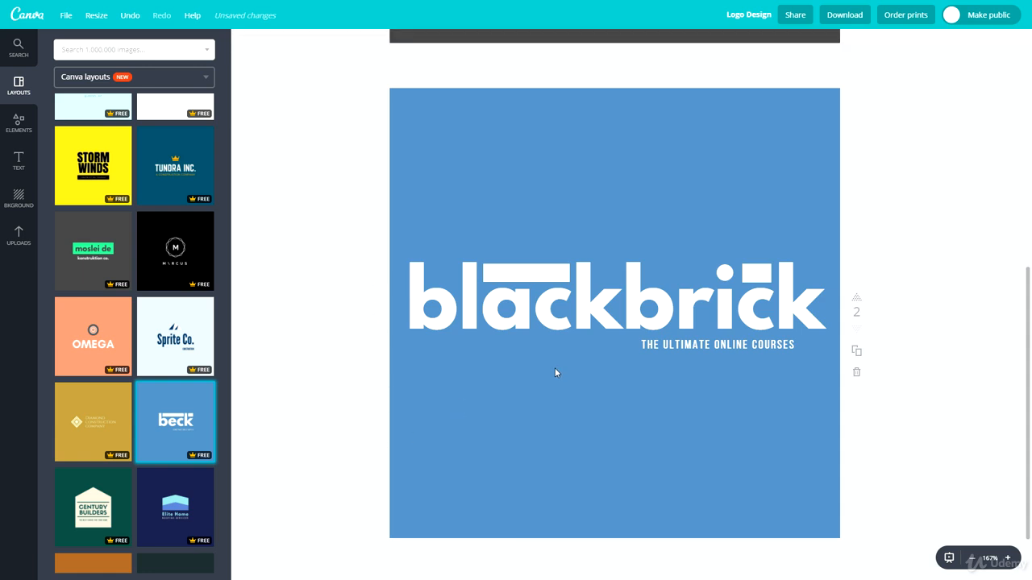
click(747, 278)
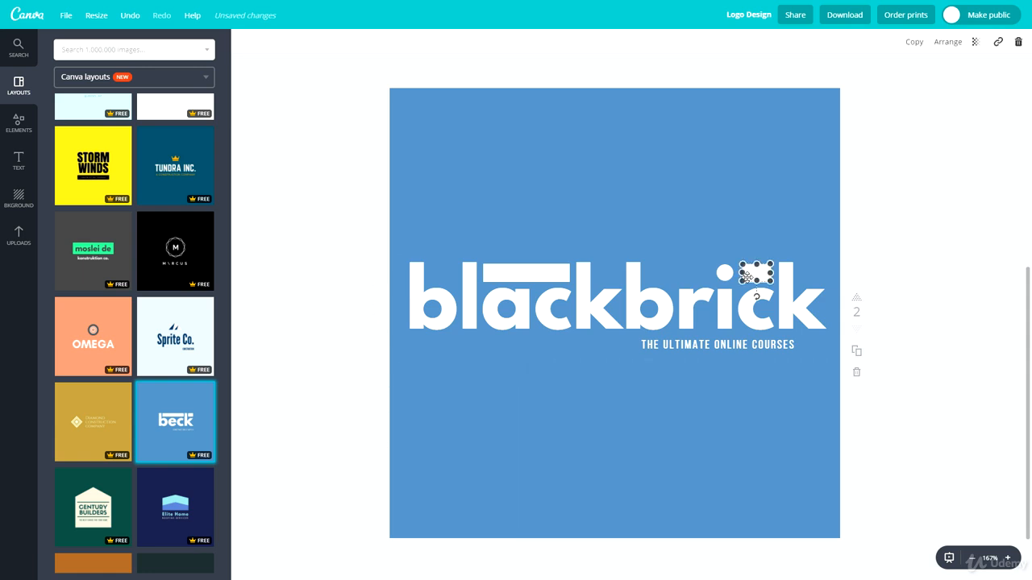
drag(748, 276, 719, 274)
click(668, 271)
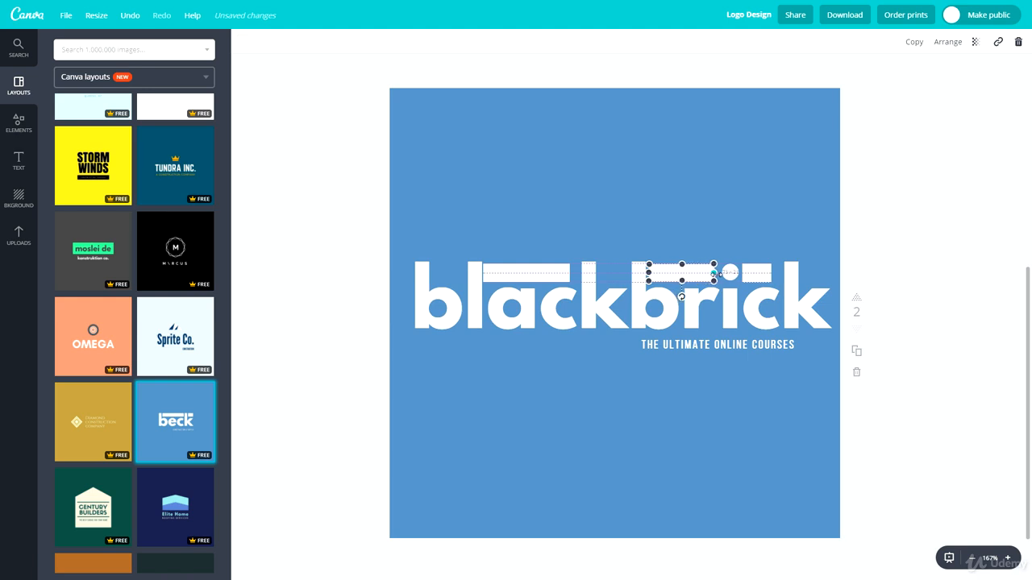
click(865, 267)
- Place another copy of the small white bar between the first "k" and the second "b" of the wordmark
click(750, 272)
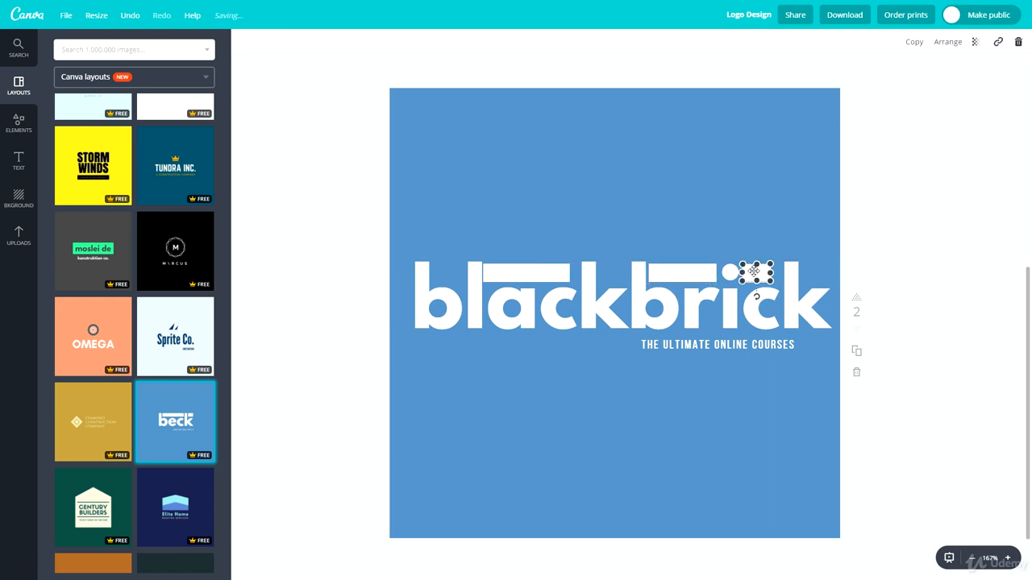
drag(750, 272, 616, 273)
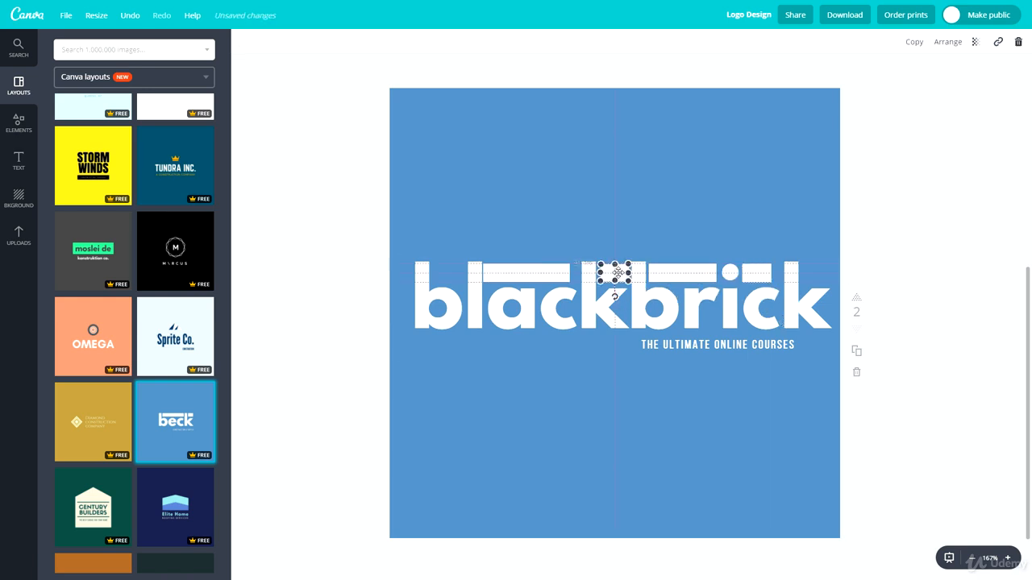
click(887, 258)
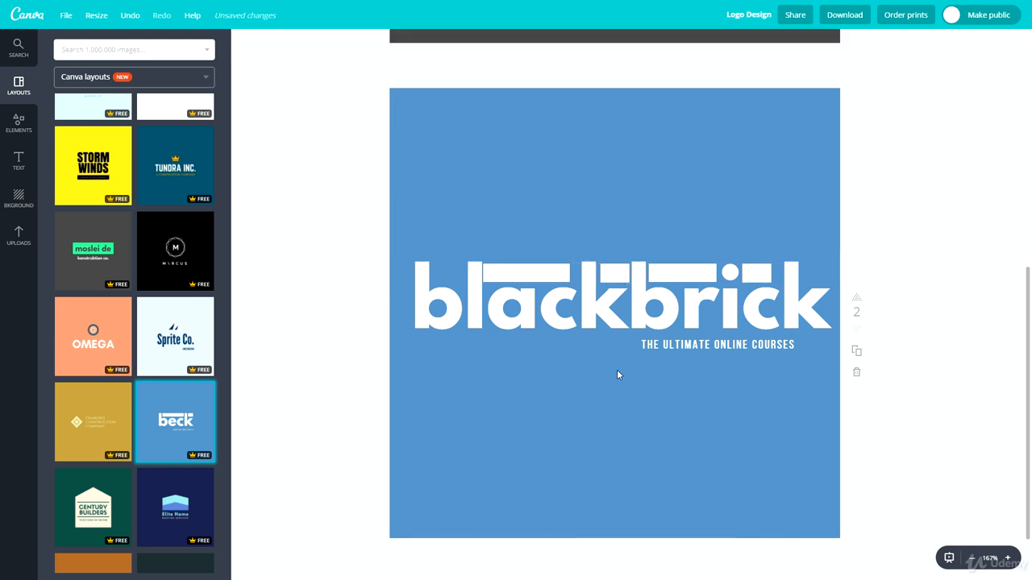
- Stretch the bar above "ac" to fill the gap between "l" and "k", and fine-tune the positions of the bars along the wordmark
click(536, 272)
drag(570, 272, 575, 272)
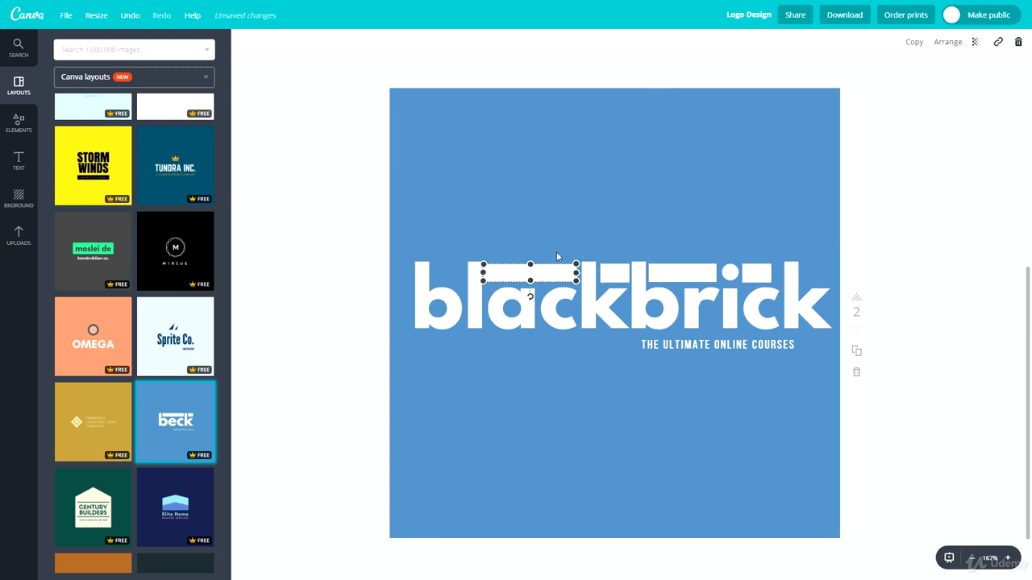
click(344, 285)
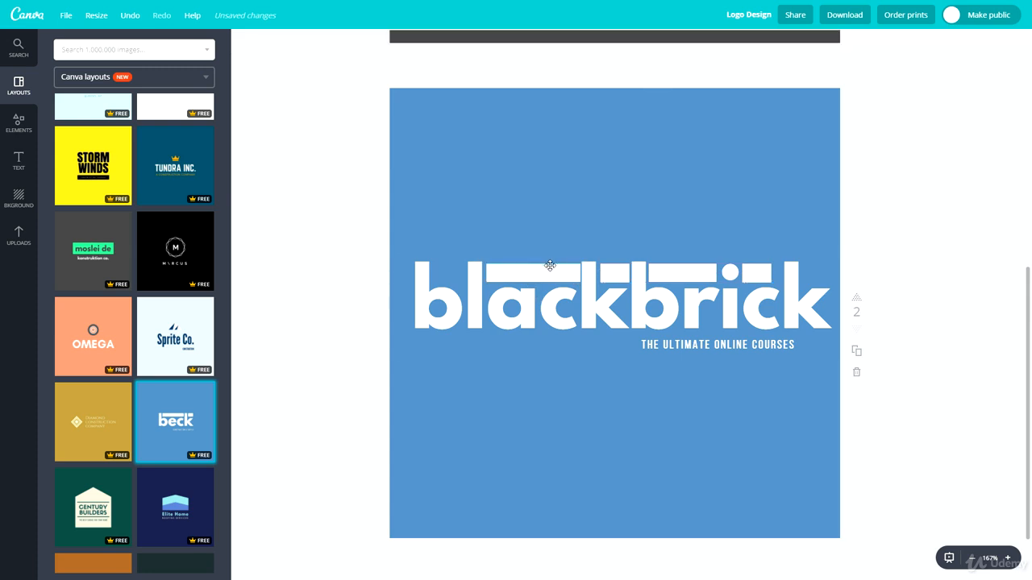
click(539, 271)
click(366, 300)
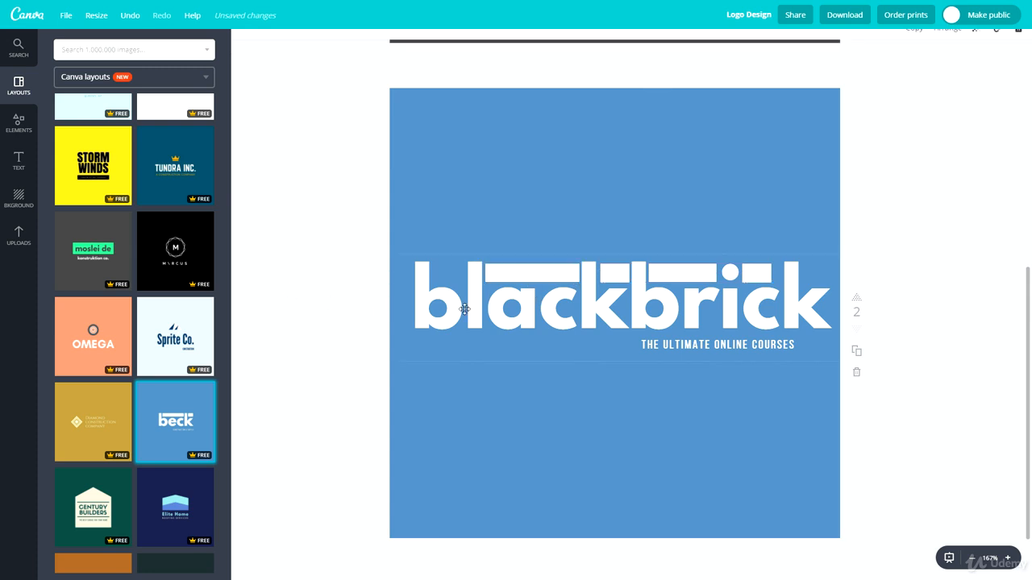
click(614, 272)
click(336, 315)
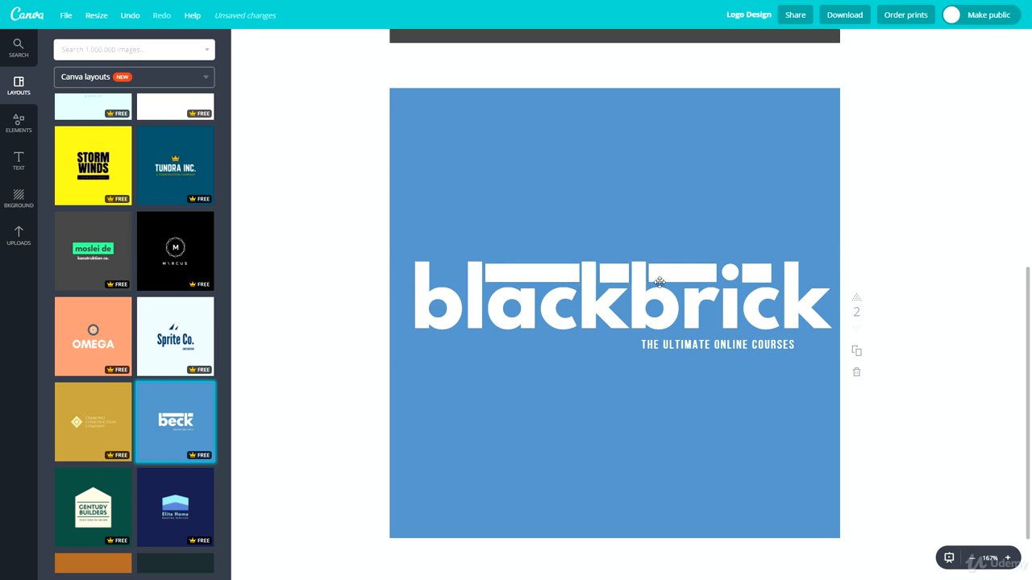
click(668, 272)
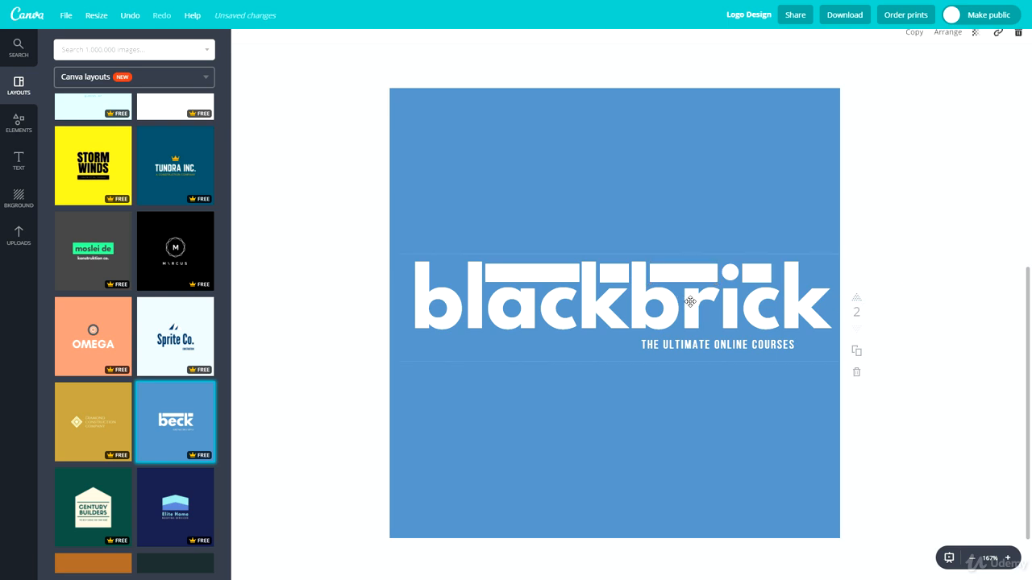
- Stretch the white bar between the "i" and the final "k" so it fills the gap above the "c"
key(Escape)
click(759, 274)
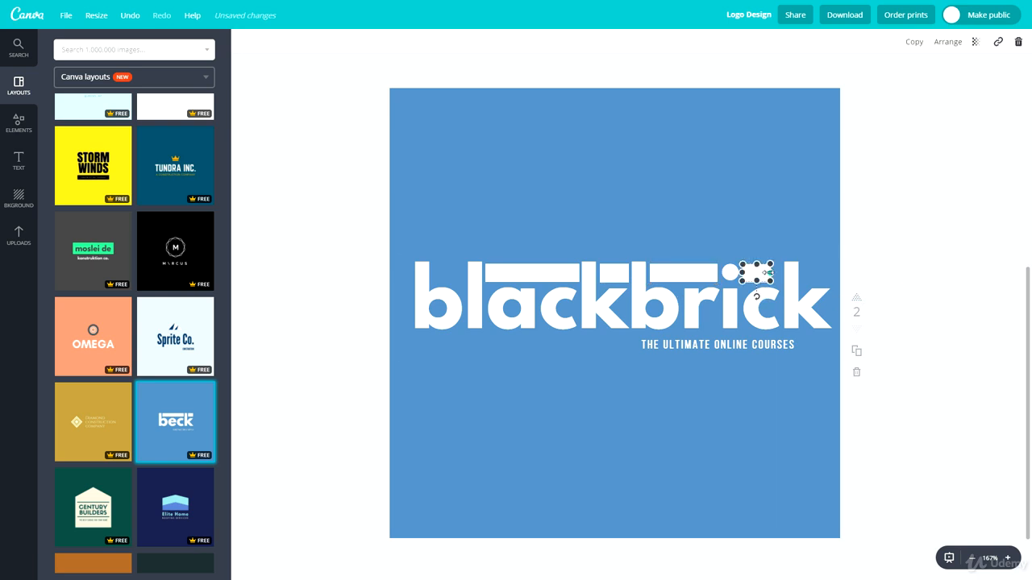
drag(771, 272, 779, 272)
click(845, 278)
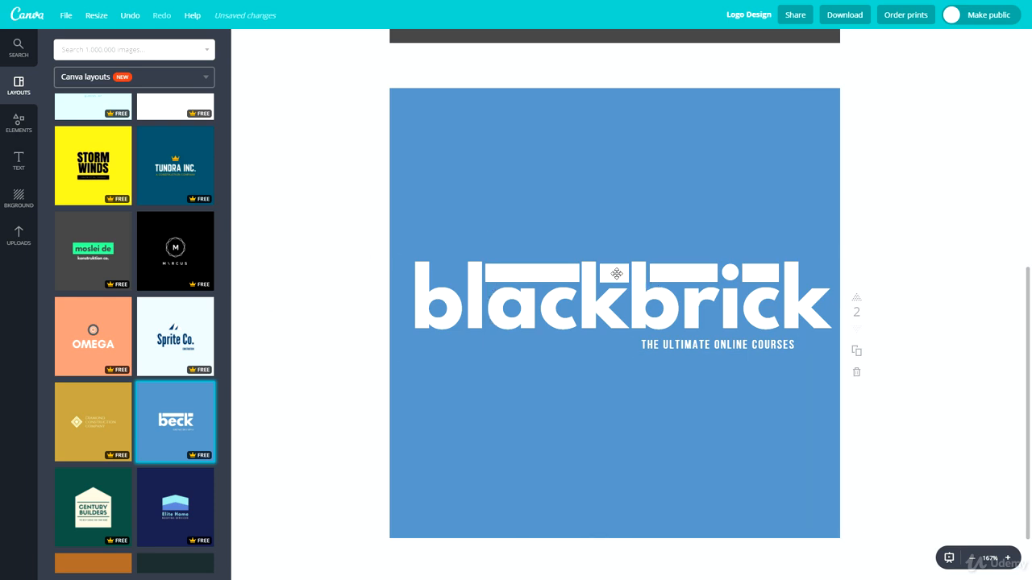
- Copy the small white bar above the first "k" and place the copy between the first "b" and the "l"
click(614, 273)
key(ctrl+v)
drag(645, 302, 433, 273)
click(440, 280)
click(441, 280)
click(341, 323)
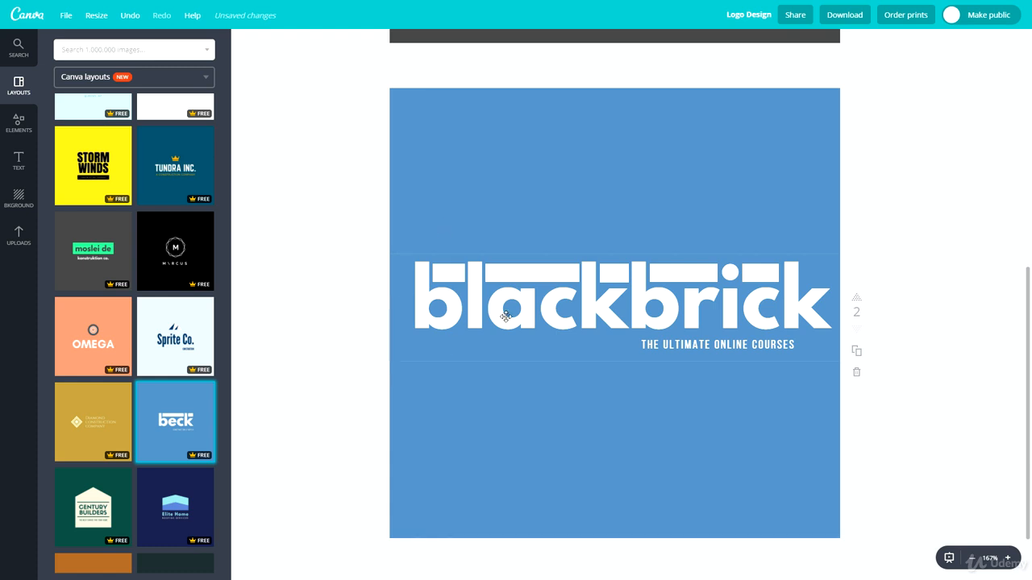
- Place another copy of the small white bar at the end of the wordmark, above the arm of the final "k"
click(443, 275)
drag(445, 277, 816, 275)
click(887, 281)
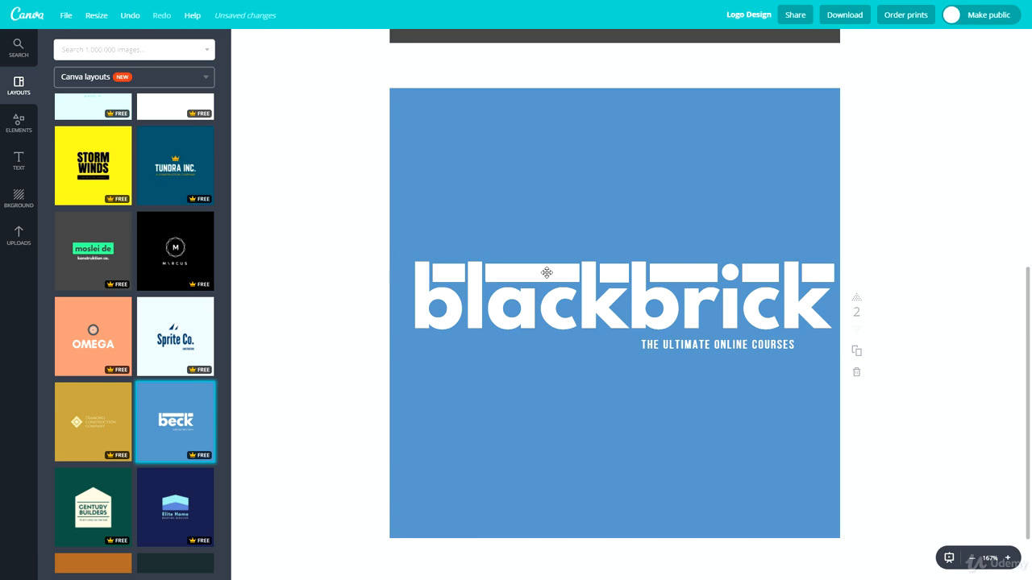
- Move the tagline closer beneath "brick" and align its end with the final "k"
mouse_move(739, 345)
mouse_down()
mouse_move(749, 344)
mouse_move(740, 345)
mouse_up()
drag(844, 340, 760, 347)
drag(699, 333, 775, 328)
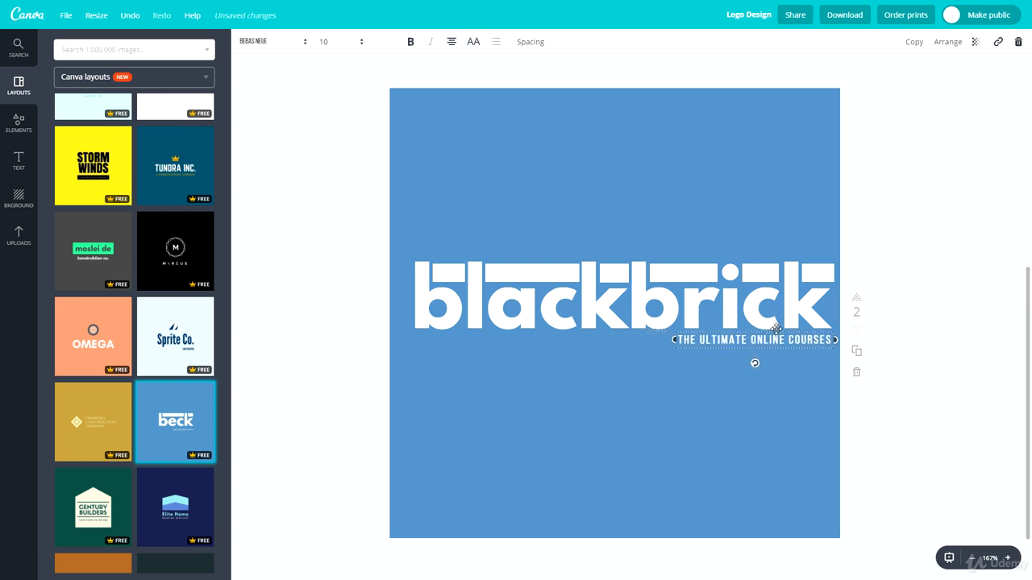
click(957, 413)
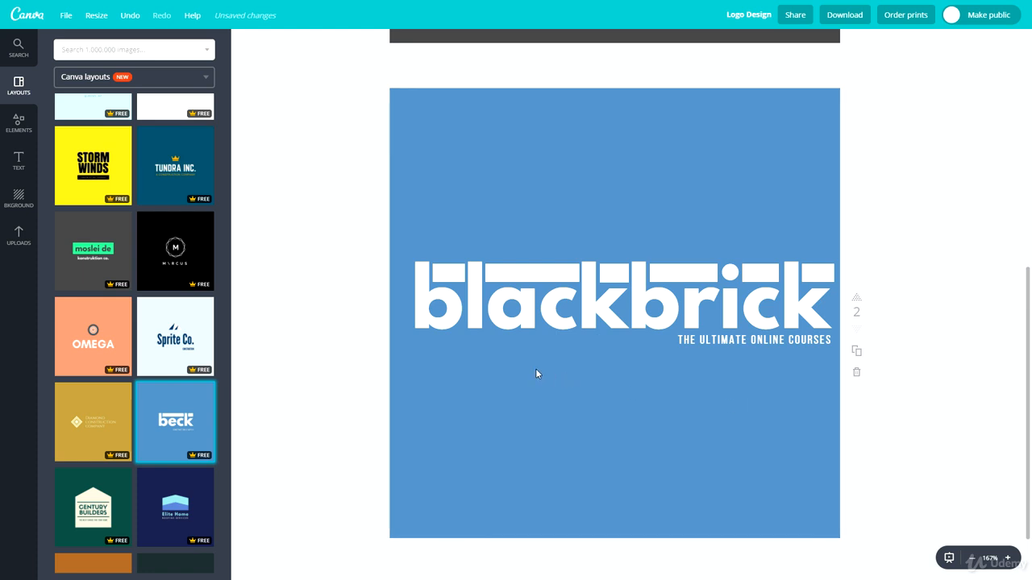
- Save the design and delete the blue background of page 2
click(66, 14)
click(84, 131)
click(469, 129)
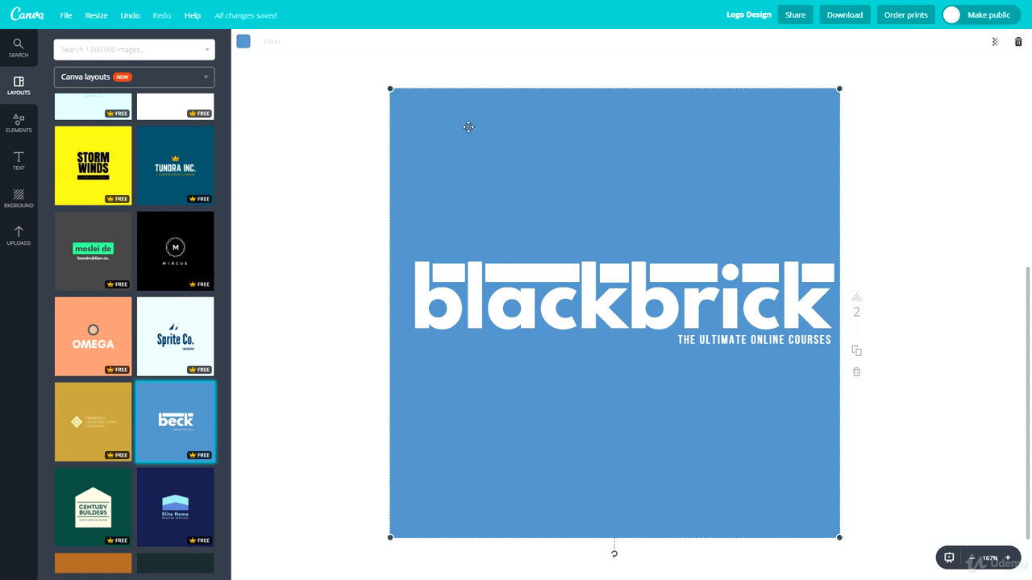
key(Delete)
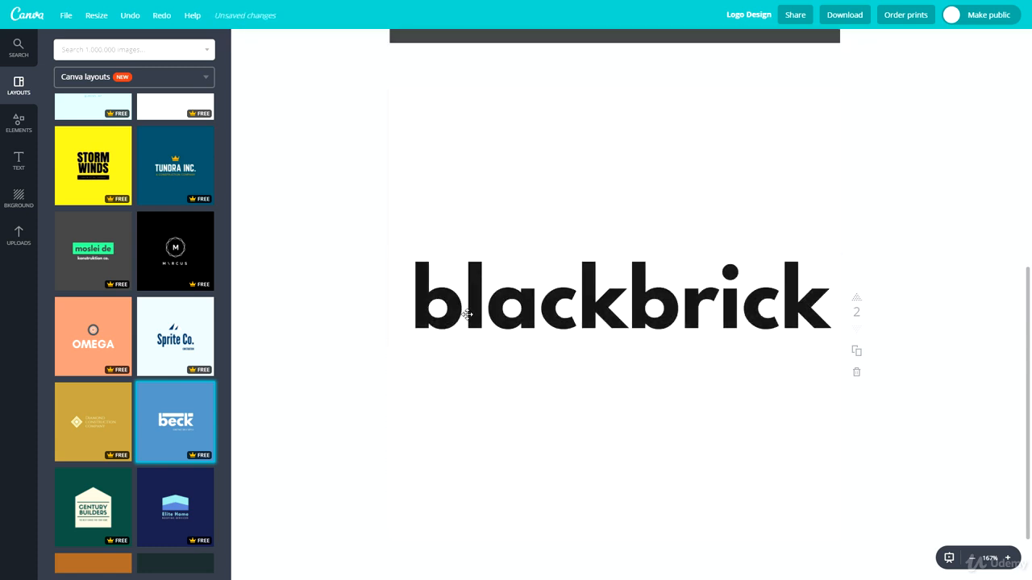
- Recolour the tagline "THE ULTIMATE ONLINE COURSES" with the dark grey document colour
click(757, 346)
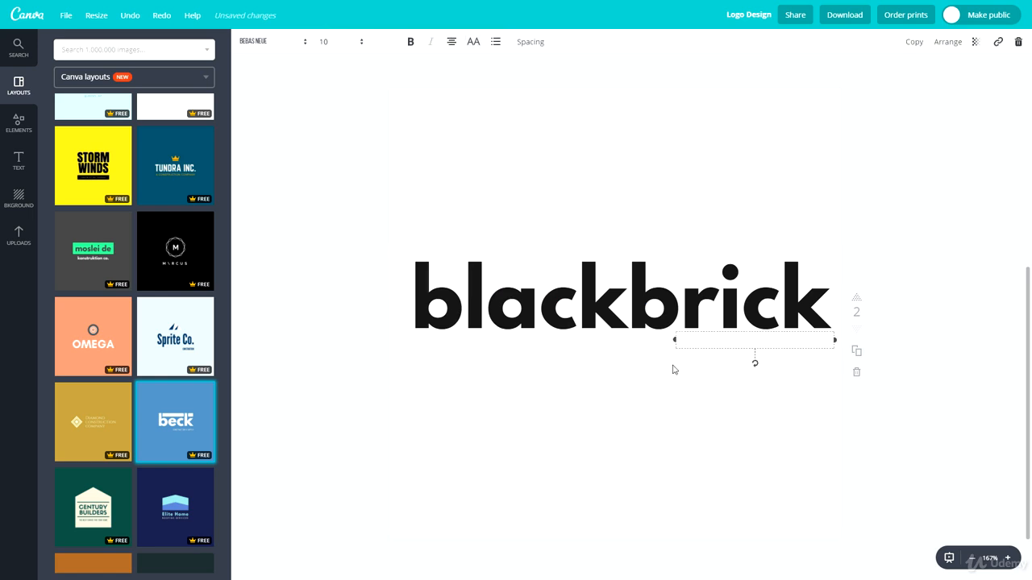
click(386, 41)
click(414, 104)
- Recolour the "blackbrick" wordmark with the dark grey document colour
click(485, 308)
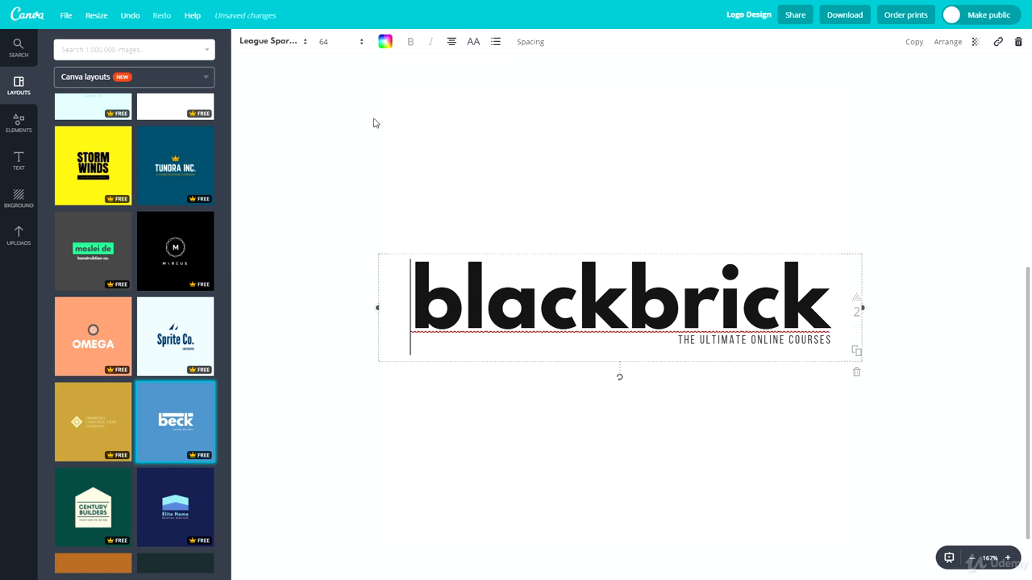
click(385, 42)
click(415, 94)
click(322, 268)
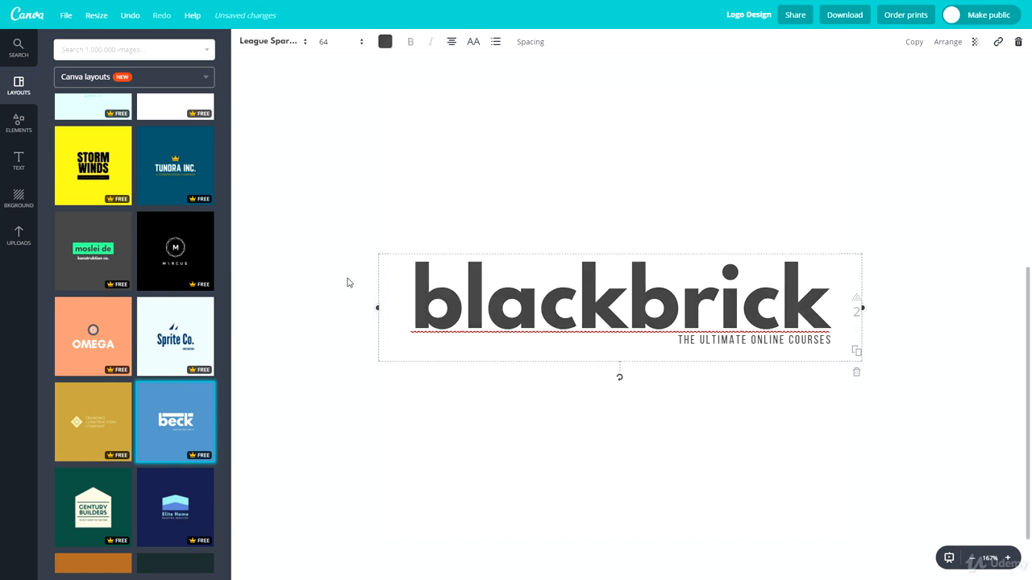
click(383, 363)
click(363, 361)
- Recolour the three white bars above "black" with the green document colour
click(458, 269)
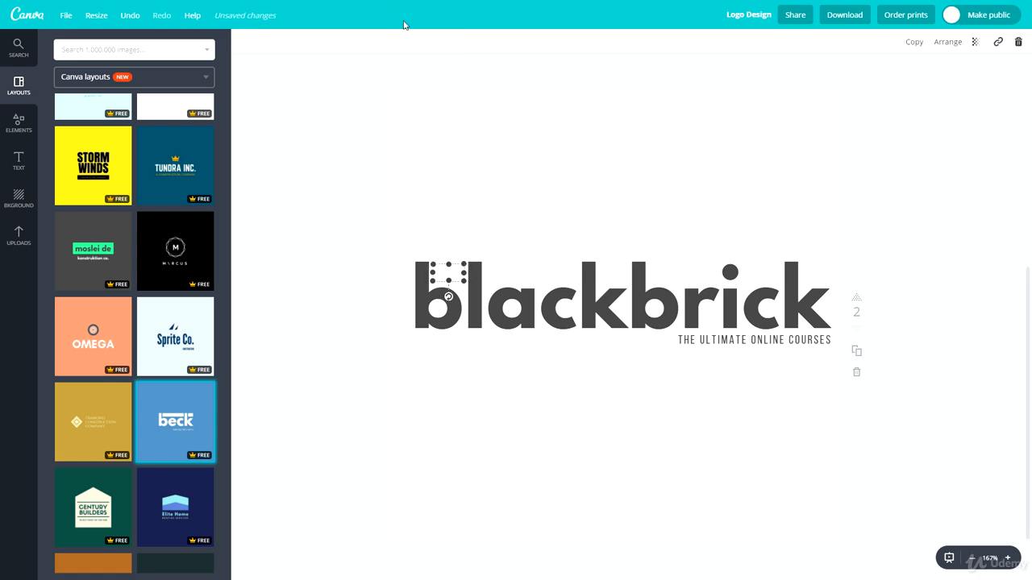
click(249, 44)
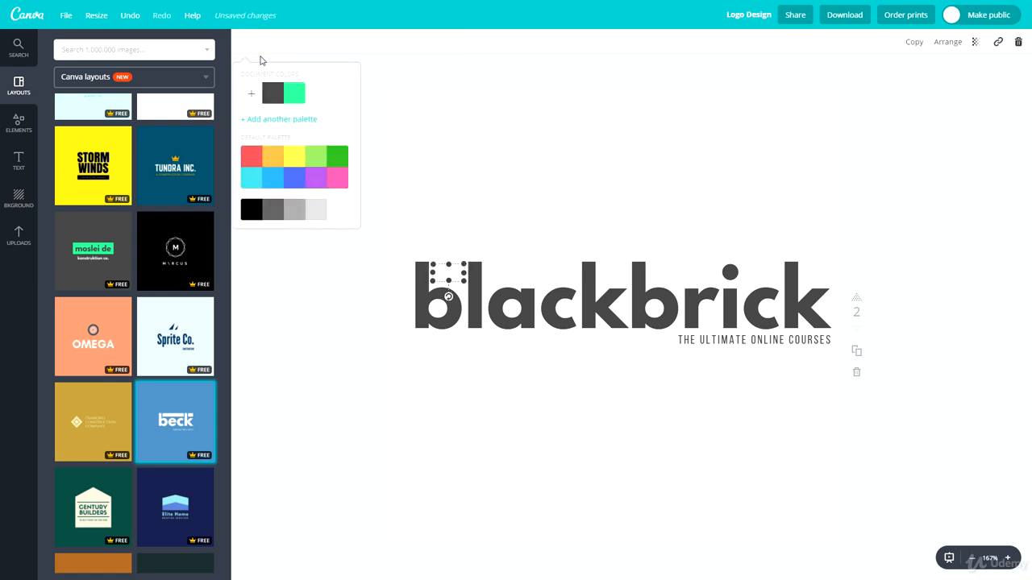
click(294, 94)
click(500, 271)
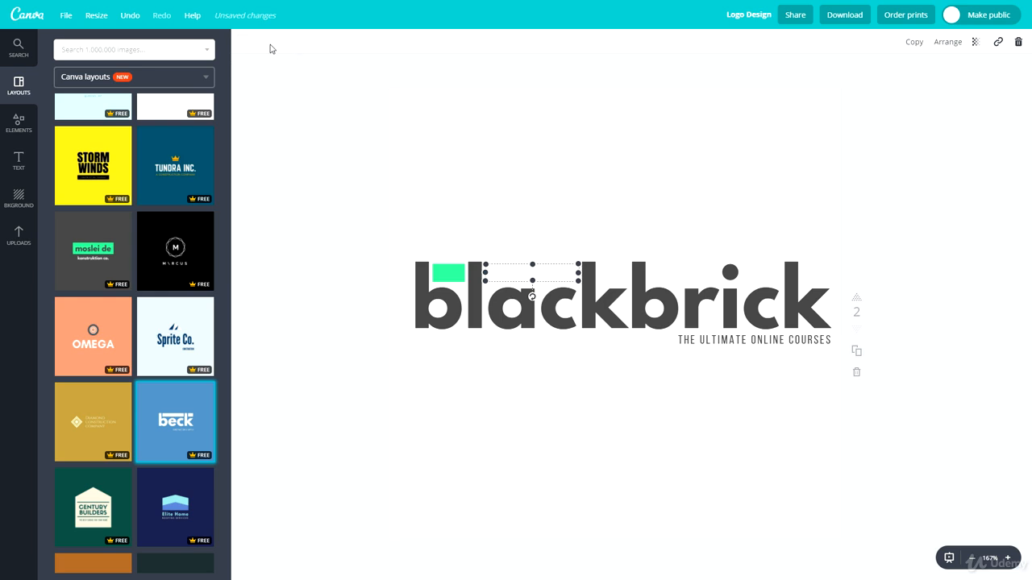
click(243, 42)
click(295, 94)
click(603, 276)
click(244, 42)
click(294, 93)
- Recolour the three white bars above "brick" with the same green document colour
click(684, 272)
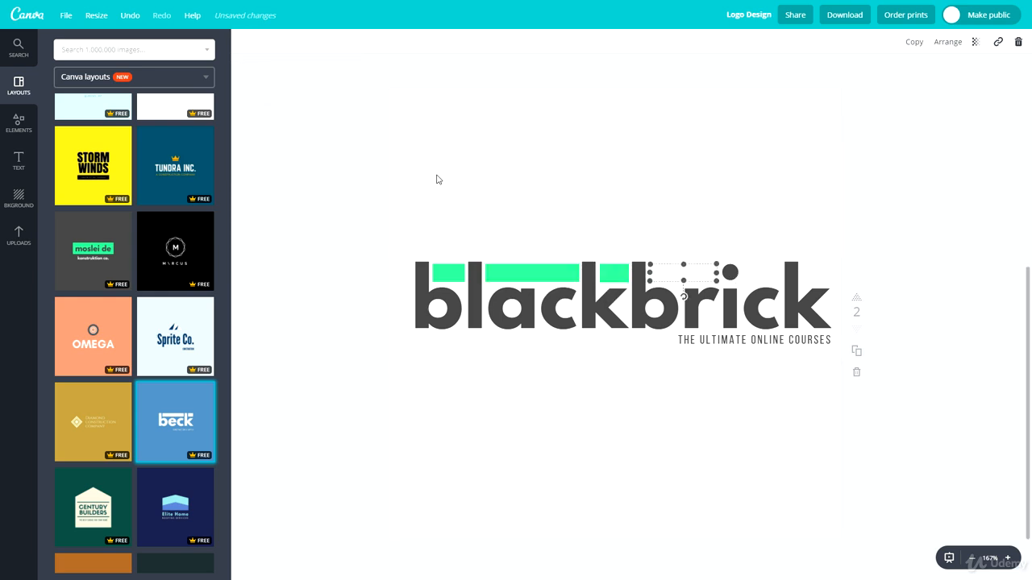
click(243, 42)
click(291, 95)
click(758, 272)
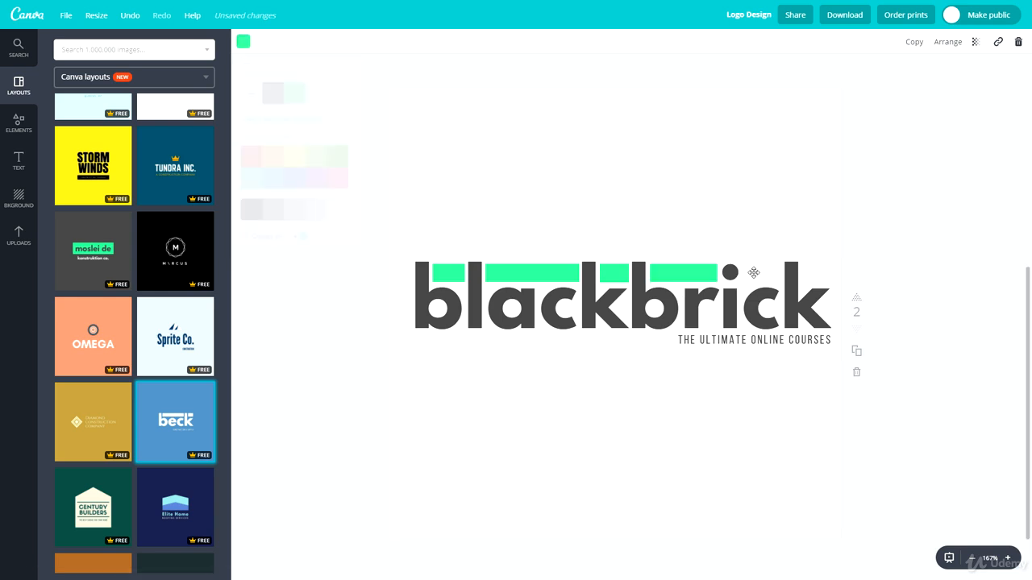
click(244, 42)
click(295, 93)
click(818, 272)
click(243, 42)
click(294, 94)
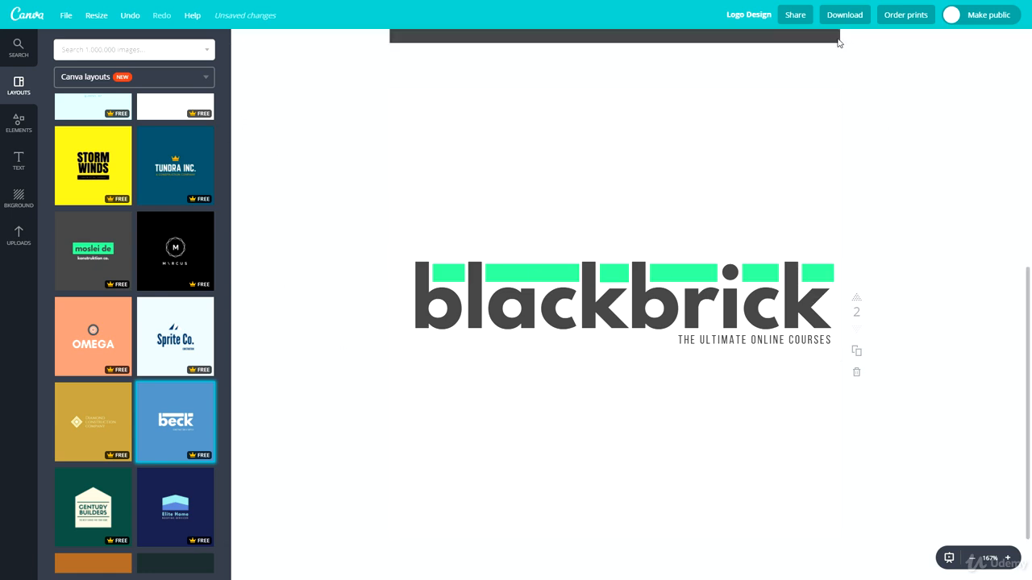
- Download only page 2 as a PNG with a transparent background
click(848, 14)
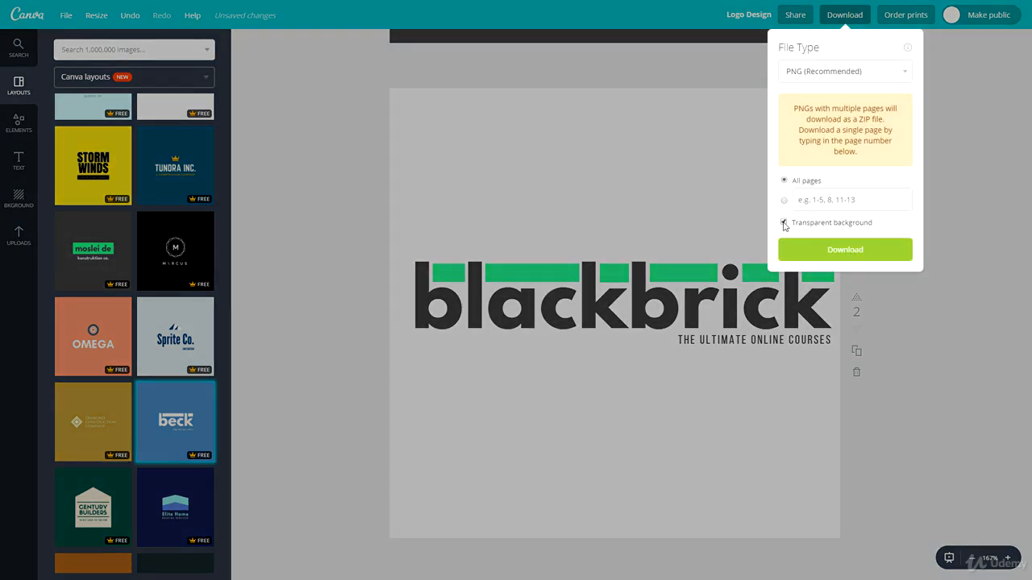
click(822, 203)
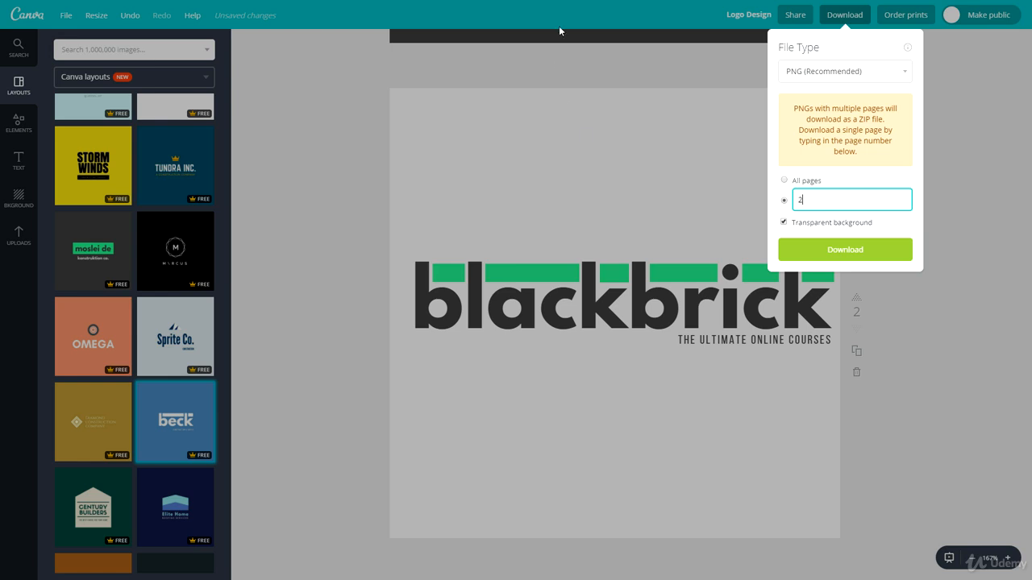
click(847, 79)
click(823, 99)
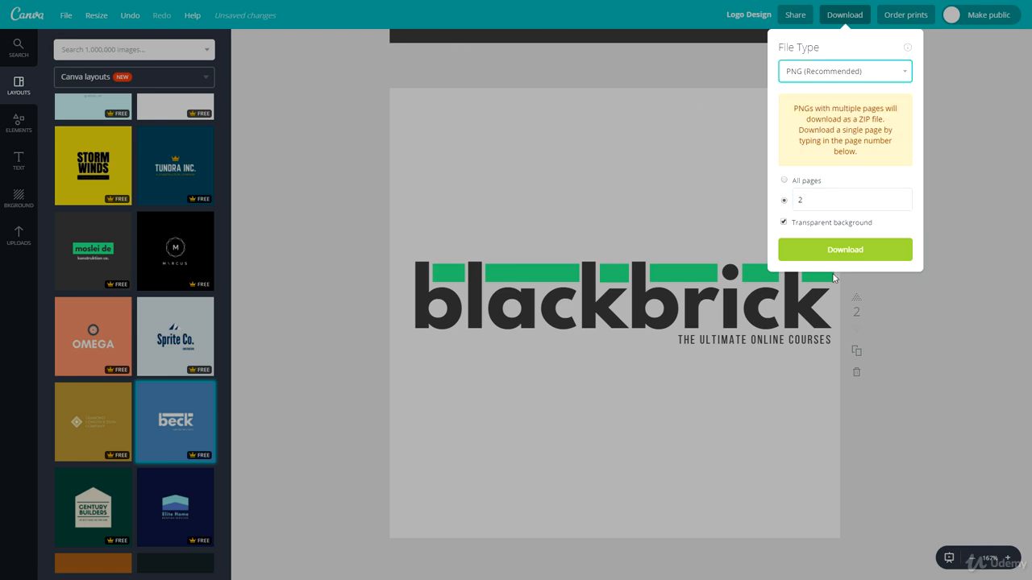
click(826, 249)
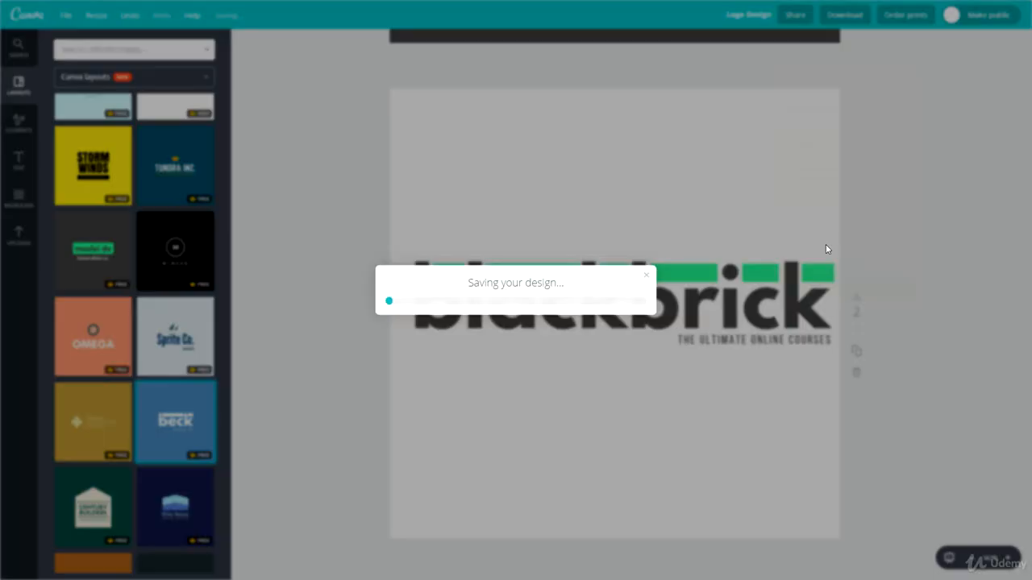